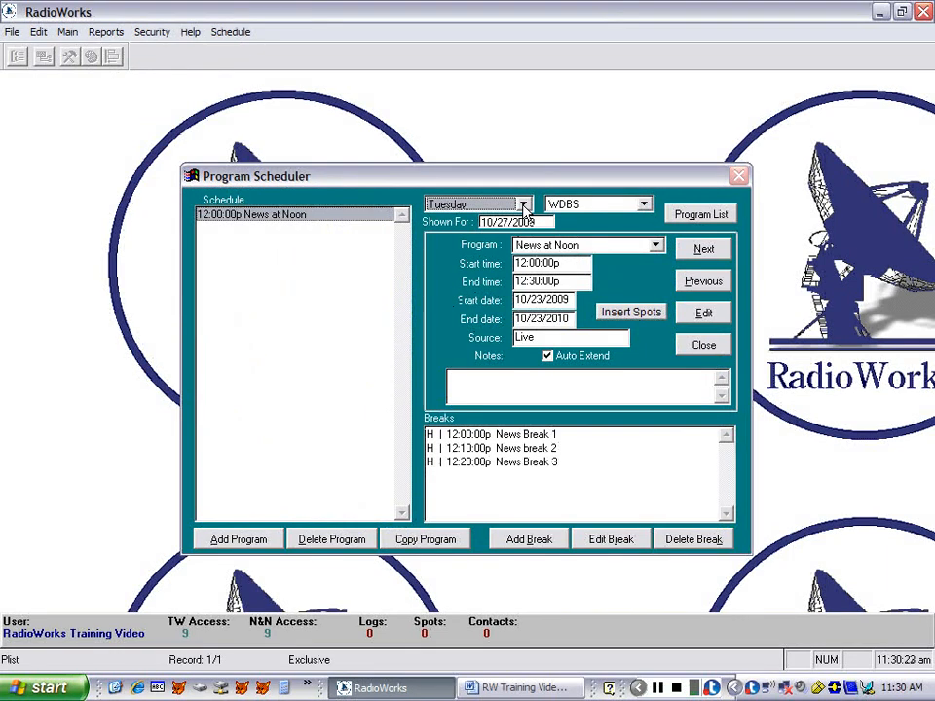
# - Show the Friday schedule and select the Morning Melodies program
pyautogui.click(524, 206)
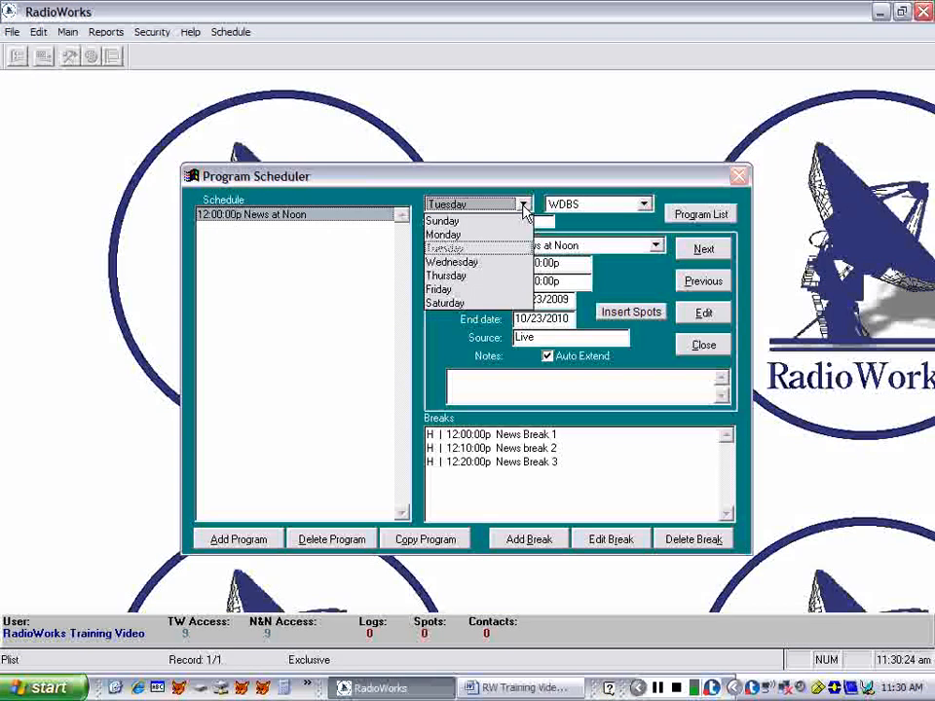
pyautogui.click(481, 290)
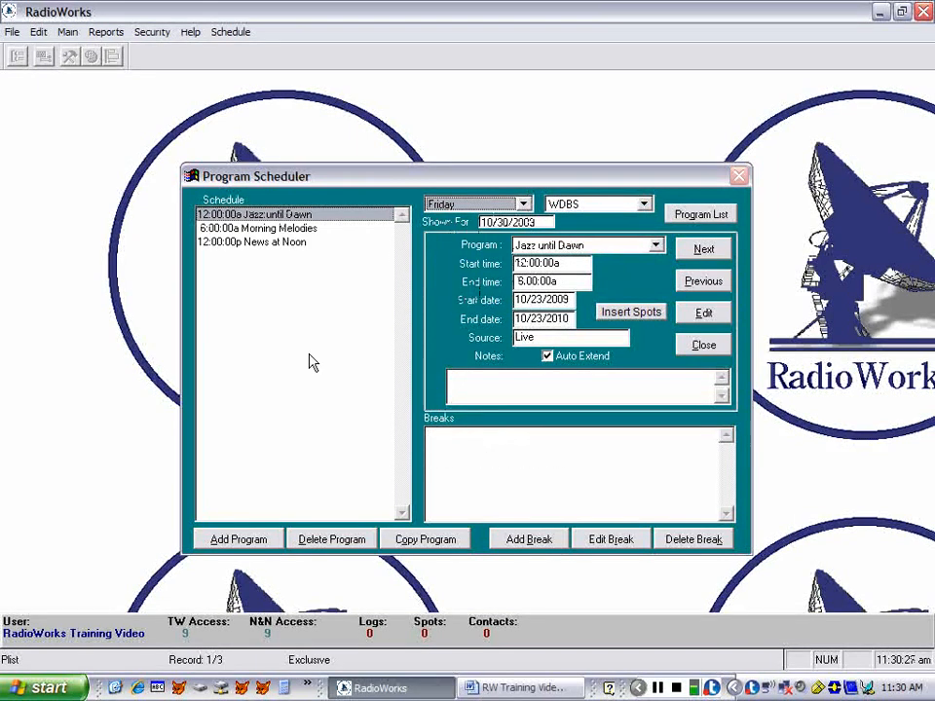
pyautogui.click(268, 231)
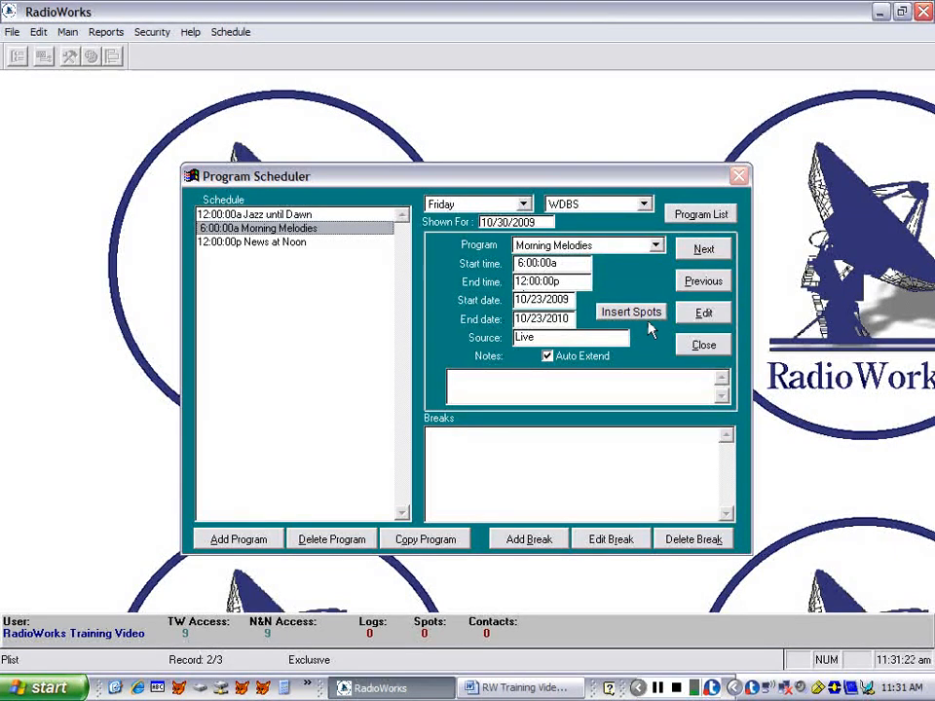
# - Edit Morning Melodies so it runs from 6:00:00a to 7:00:00a, and save the program
pyautogui.click(703, 315)
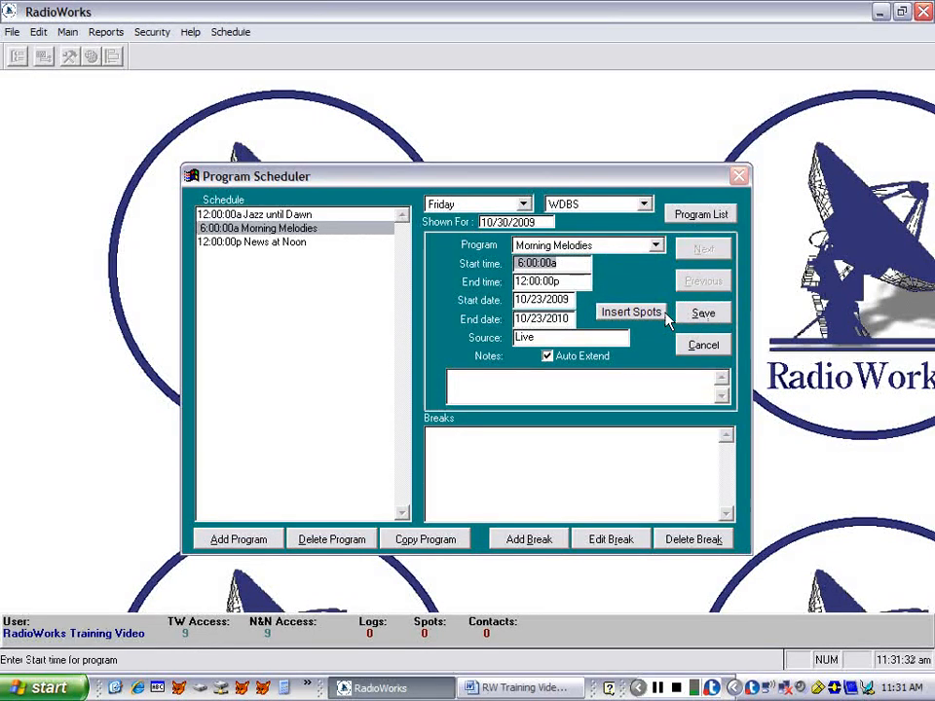
pyautogui.write('8')
pyautogui.press('Tab')
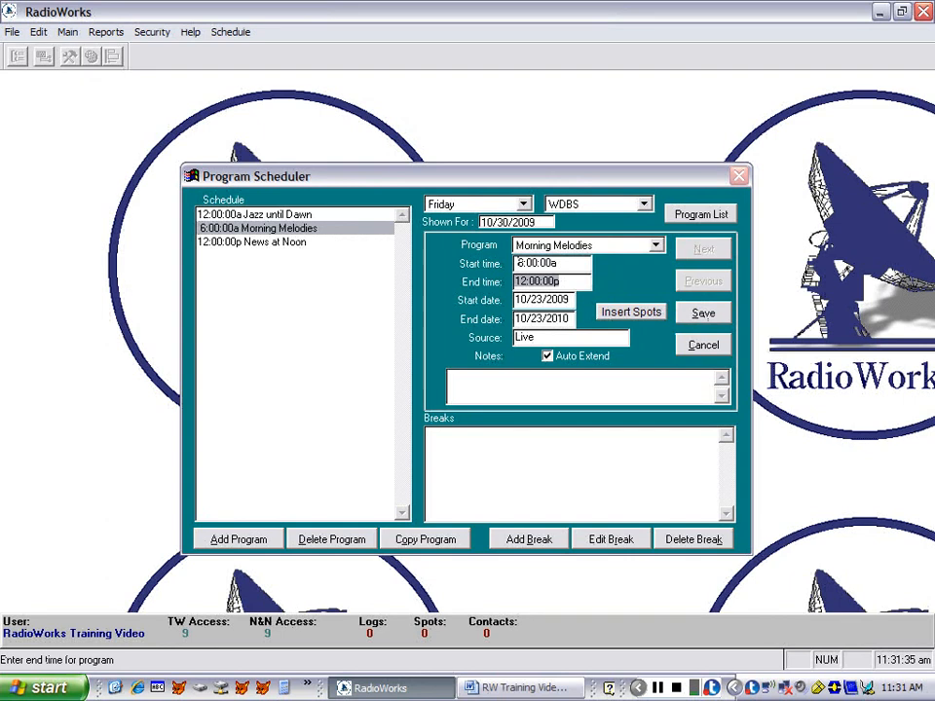
pyautogui.write('07:00')
pyautogui.press('Tab')
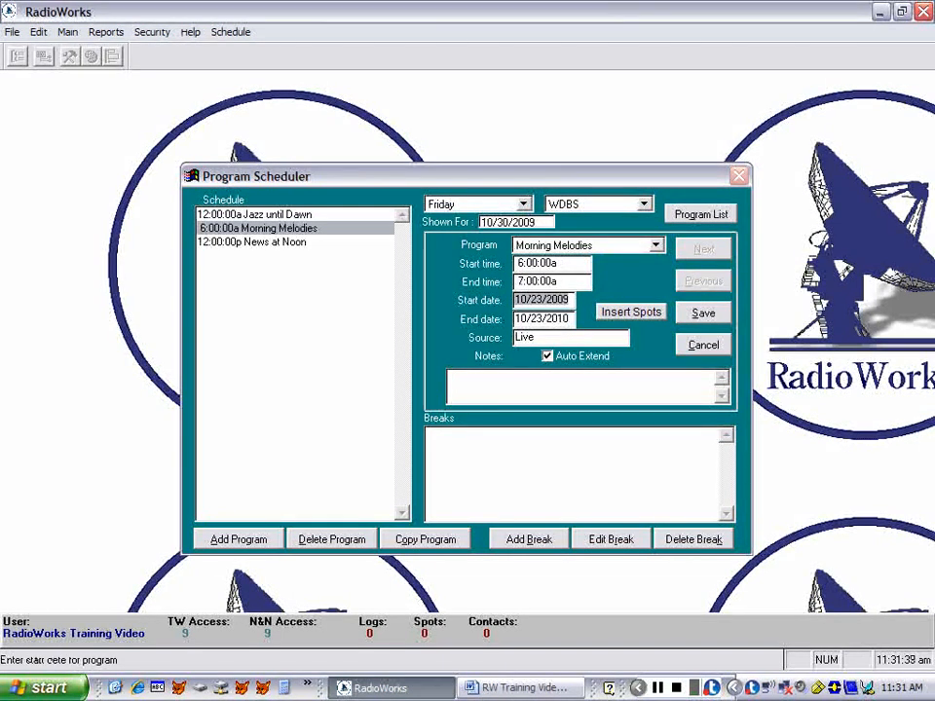
pyautogui.click(701, 315)
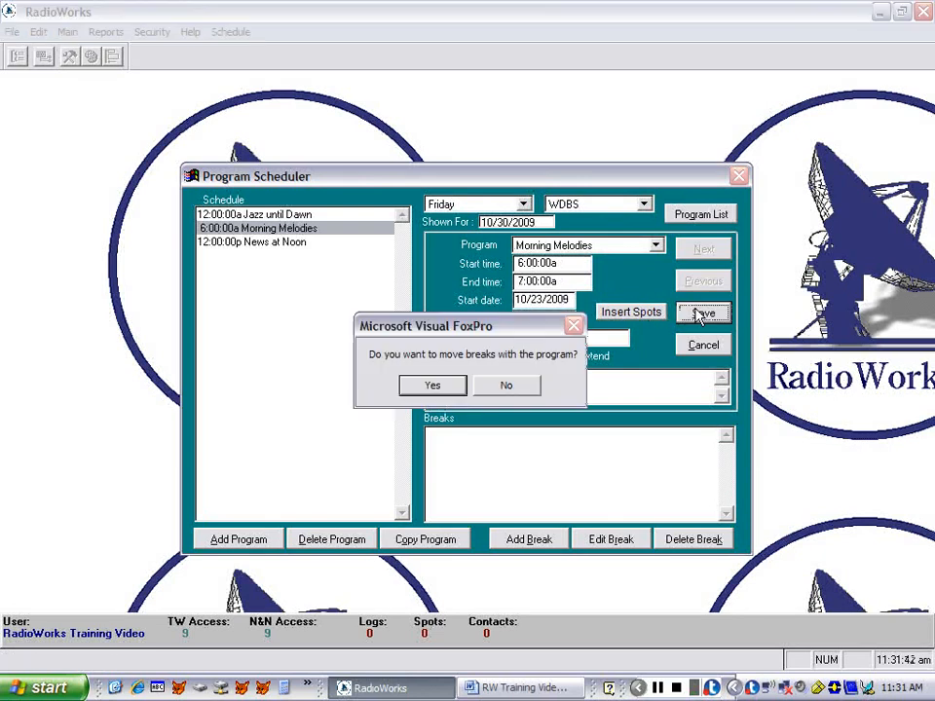
pyautogui.click(433, 385)
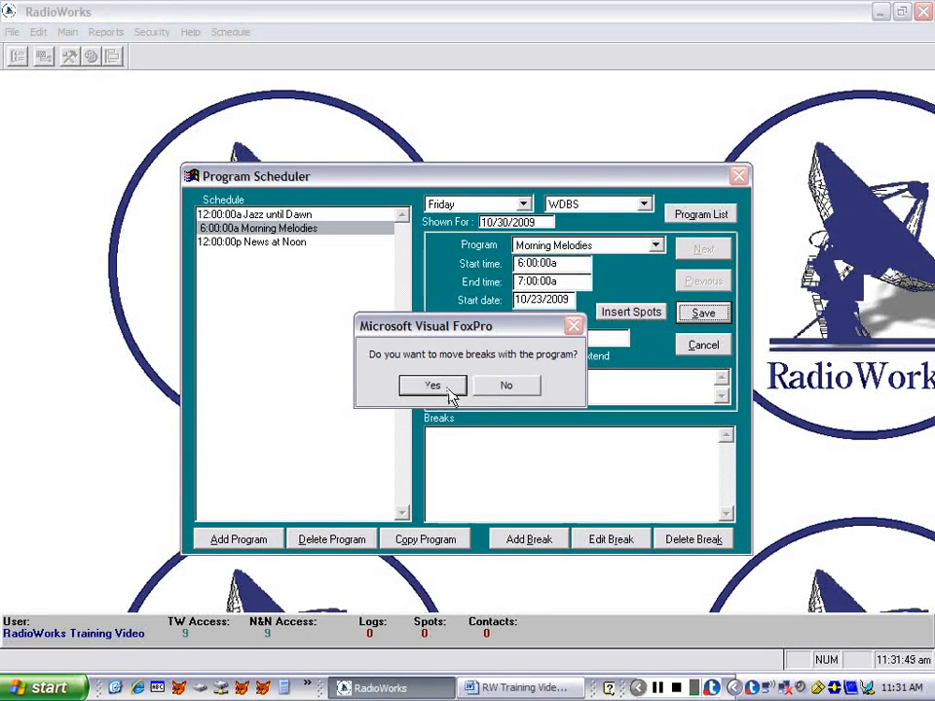
pyautogui.click(502, 387)
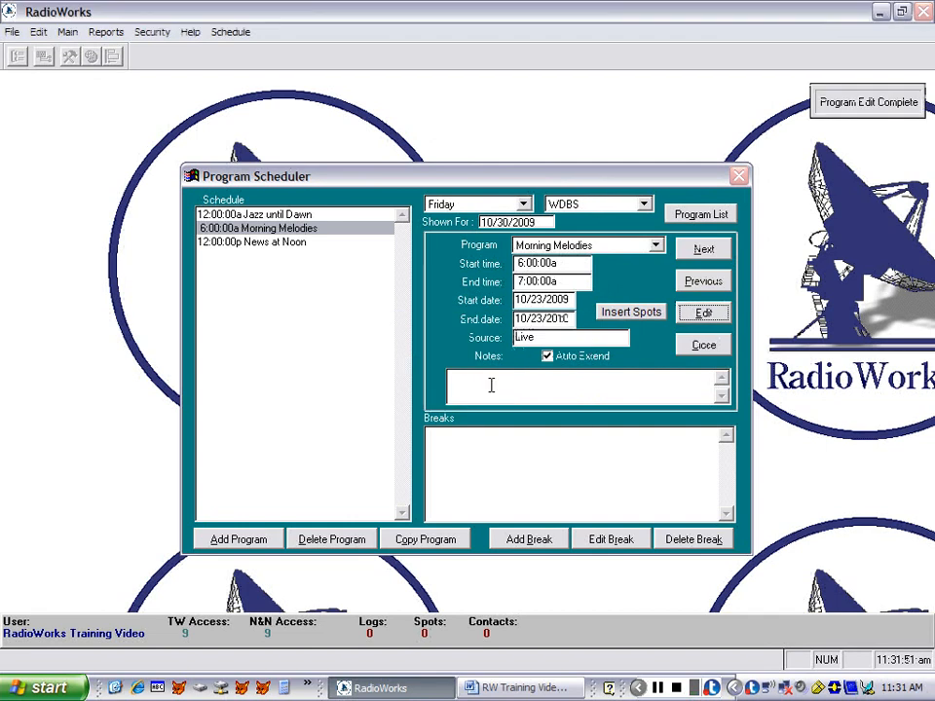
# - Add the break MM 1 from 6:00:00a to 6:02:00a with the template 2min SID:10 Spot Avail 1:50, and review its Spot Avail item
pyautogui.click(525, 543)
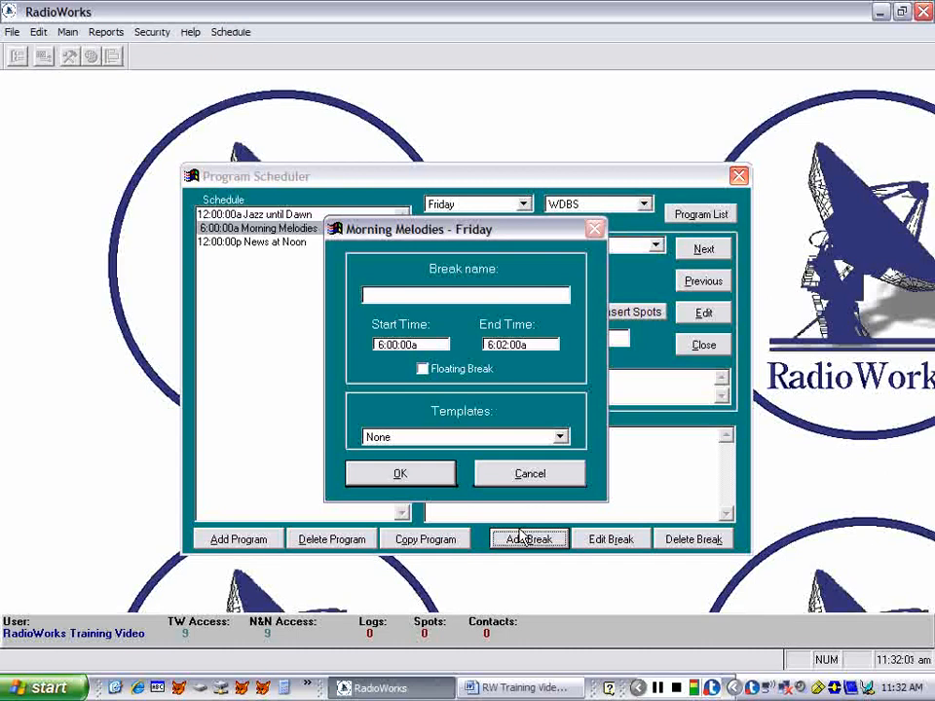
pyautogui.write('MM 1')
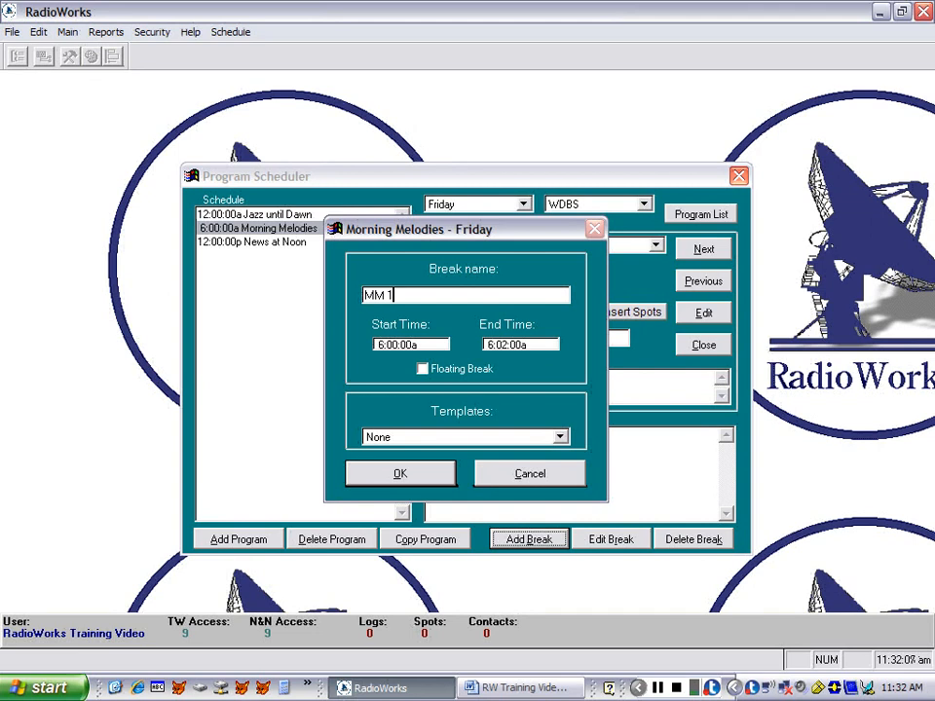
pyautogui.press('Tab')
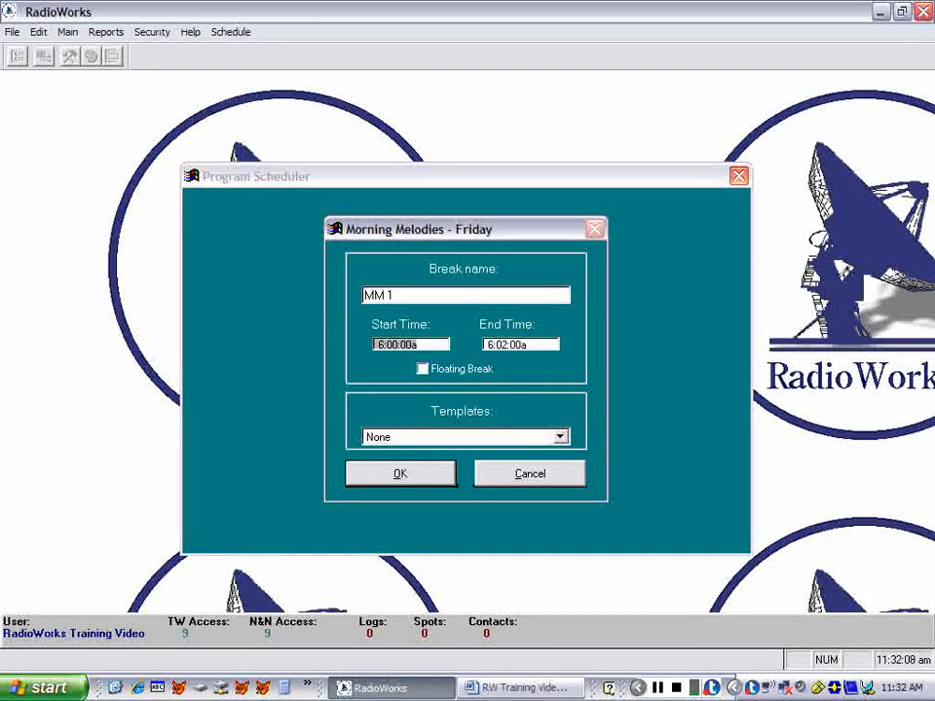
pyautogui.press('Tab')
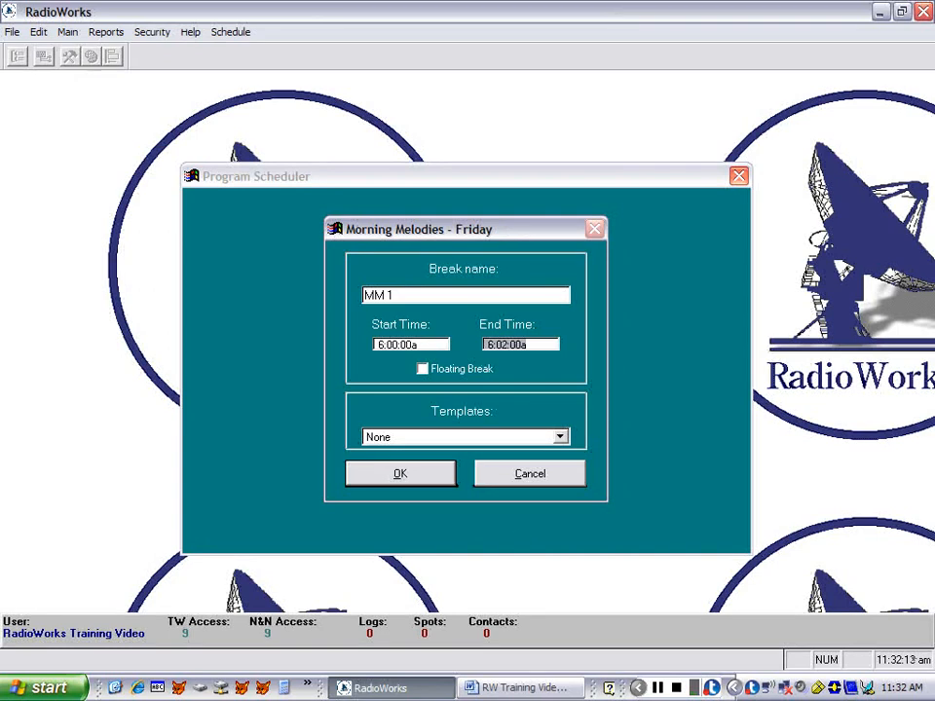
pyautogui.click(450, 445)
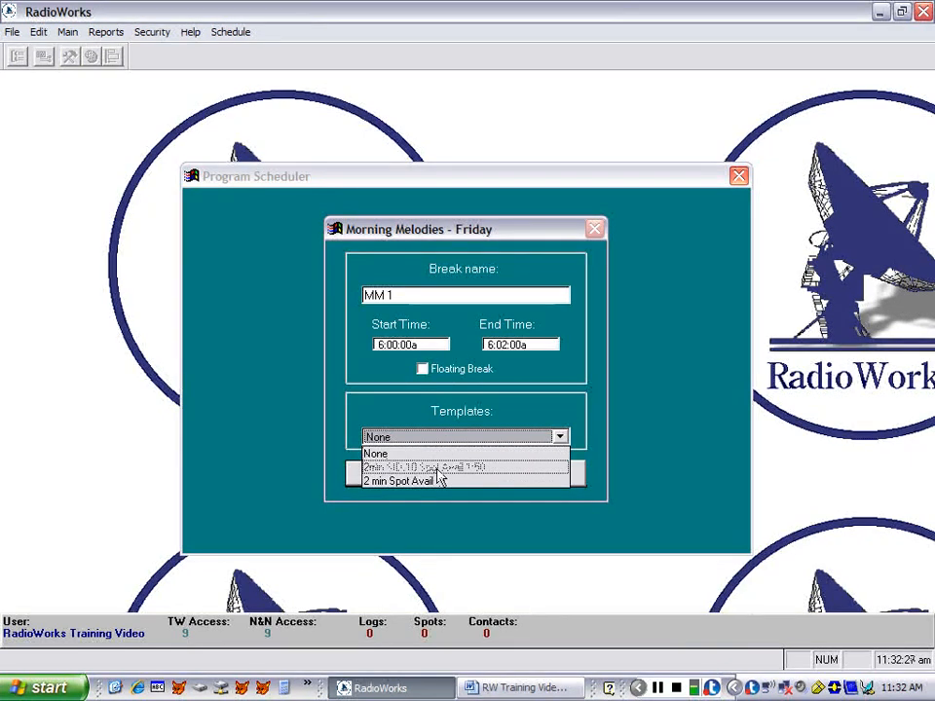
pyautogui.click(438, 468)
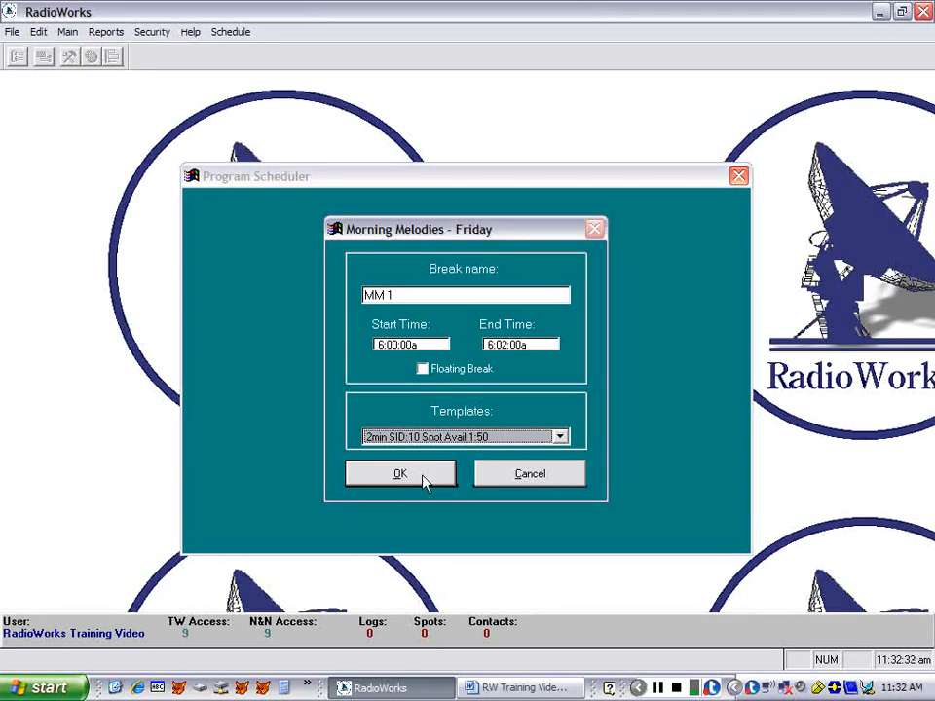
pyautogui.click(423, 475)
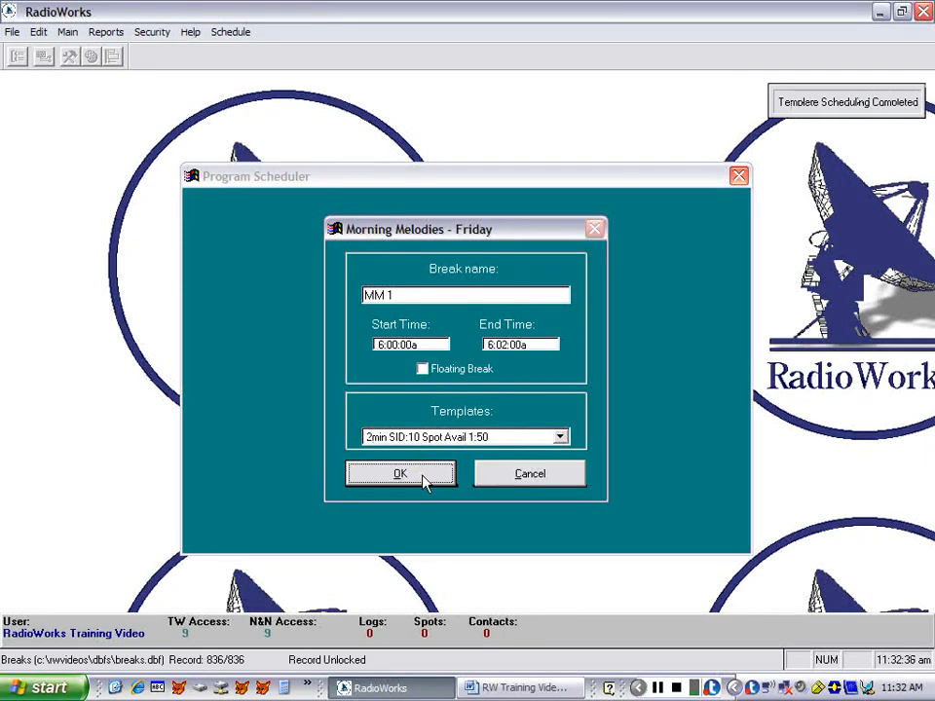
pyautogui.click(426, 478)
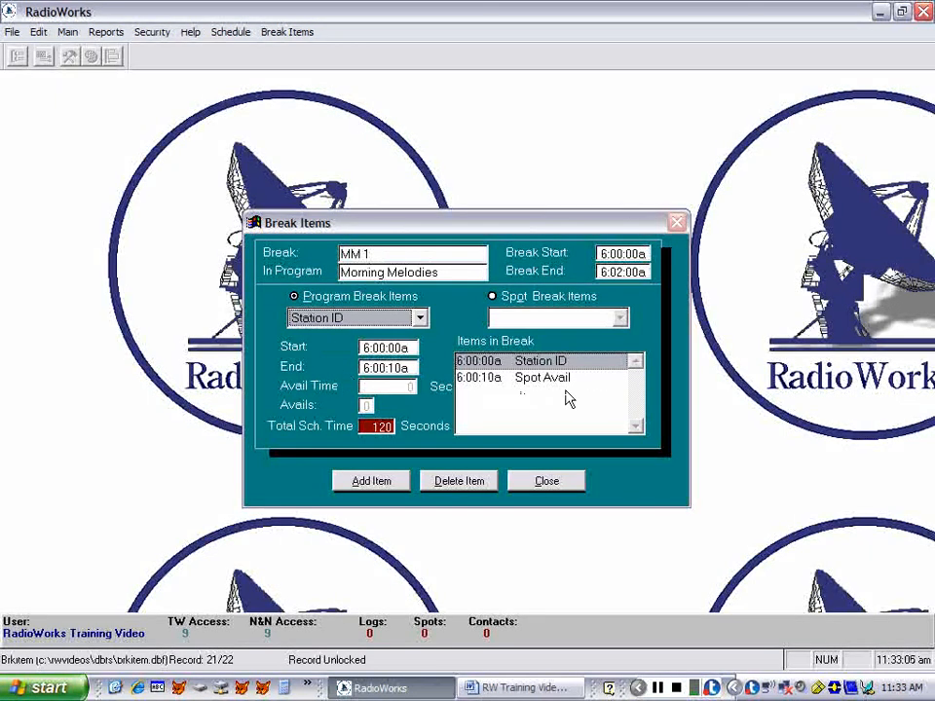
pyautogui.click(532, 381)
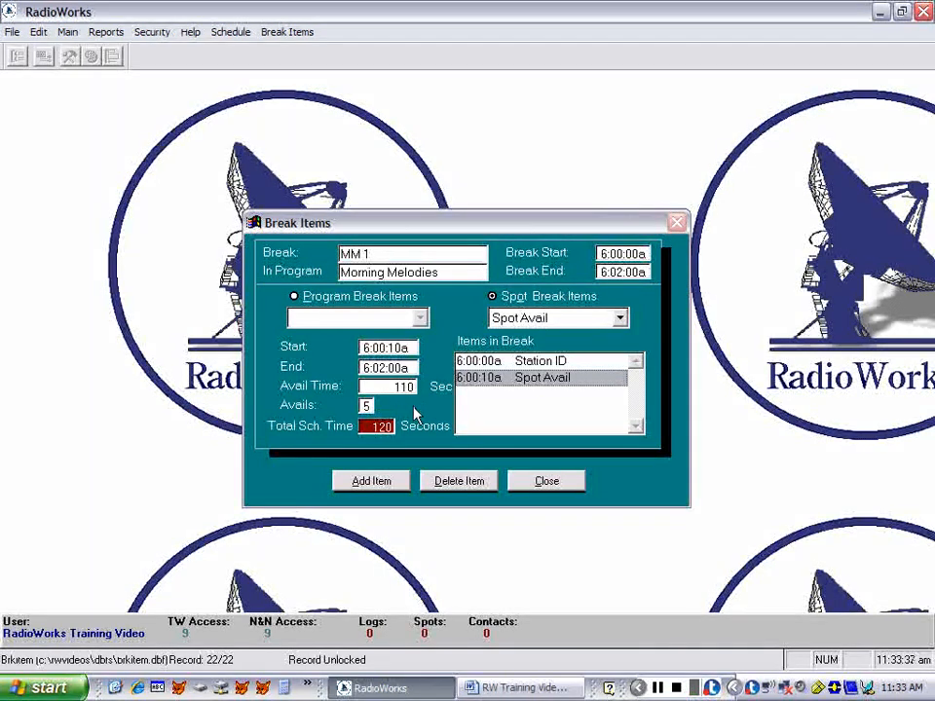
pyautogui.click(543, 482)
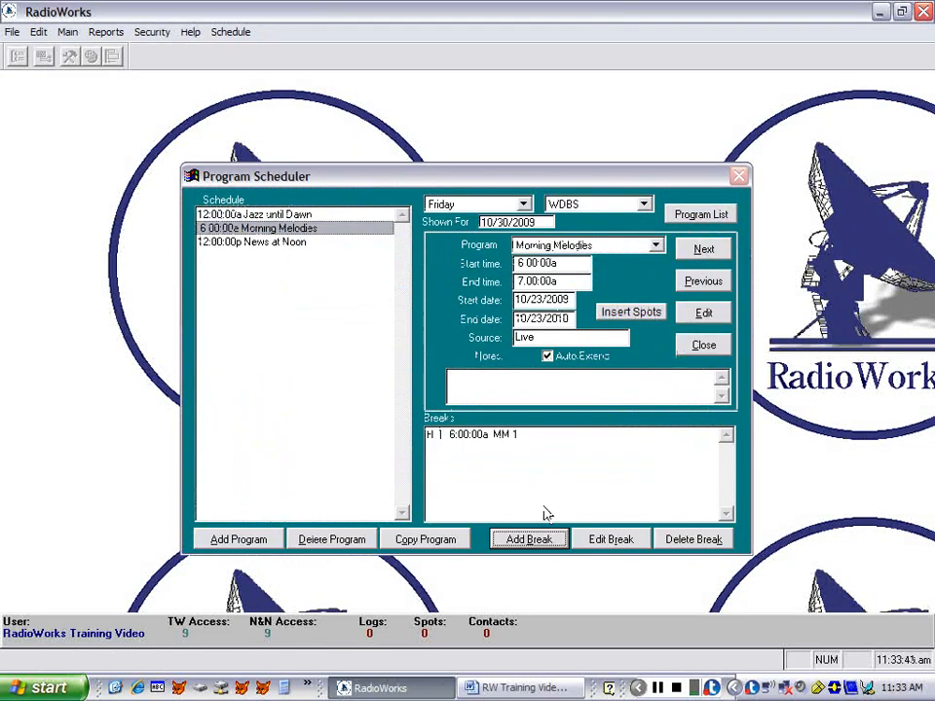
# - Add the break MM 2 to Morning Melodies, starting at 6:20:00a and using the 2 min Spot Avail template
pyautogui.click(547, 544)
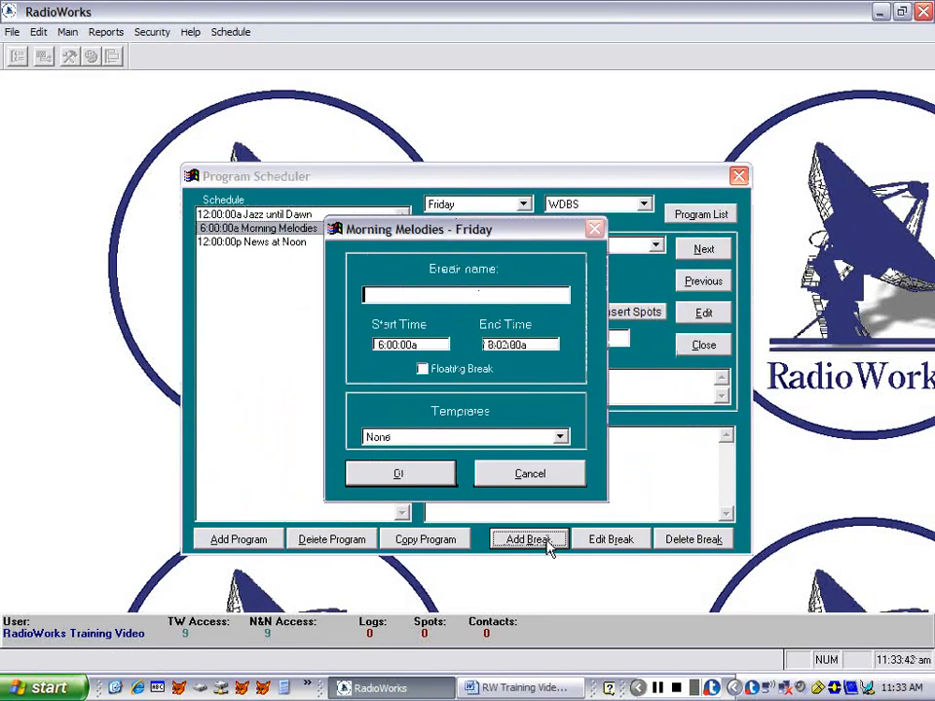
pyautogui.write('MM-2')
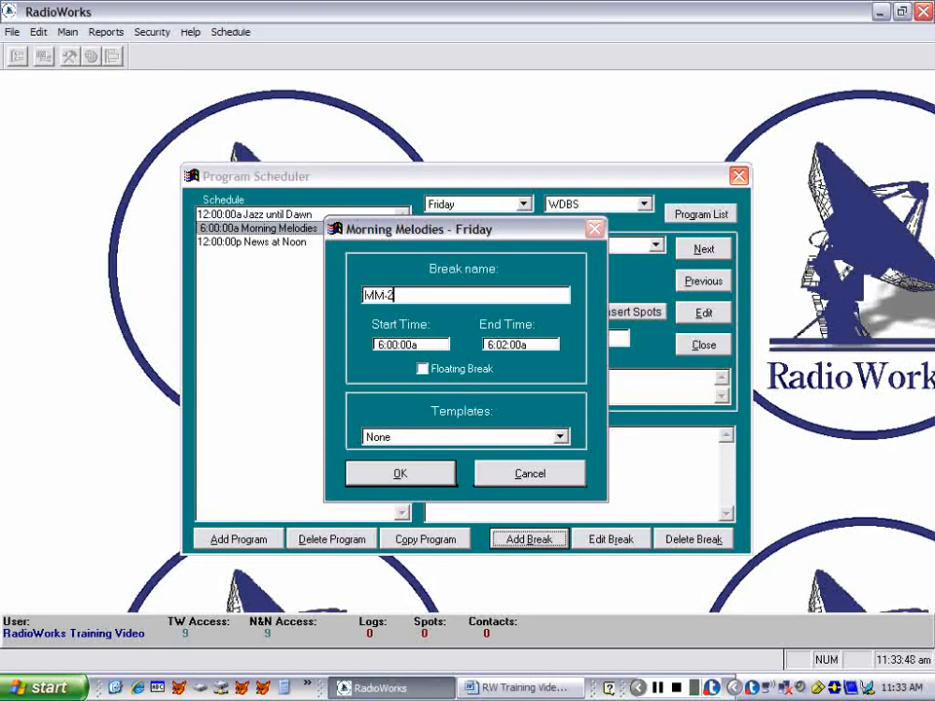
pyautogui.press('Tab')
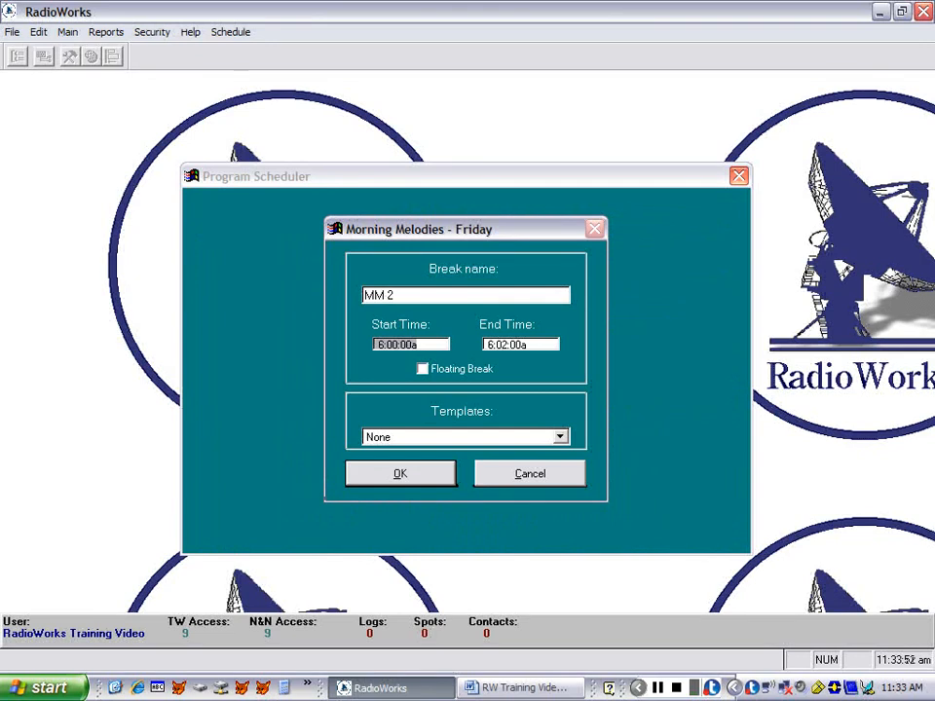
pyautogui.write('05')
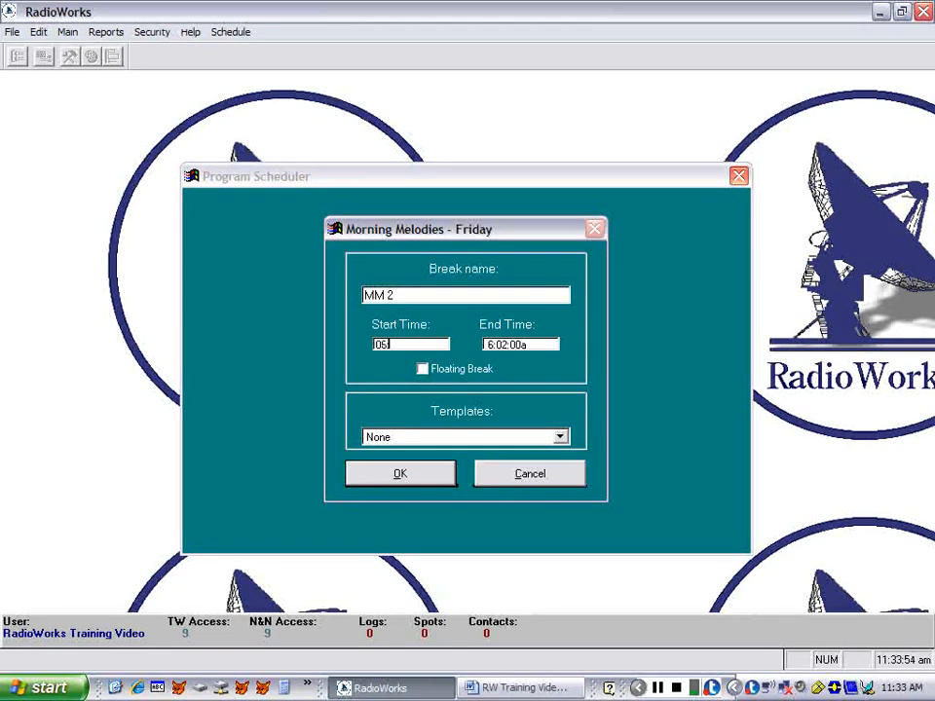
pyautogui.write('20')
pyautogui.press('Tab')
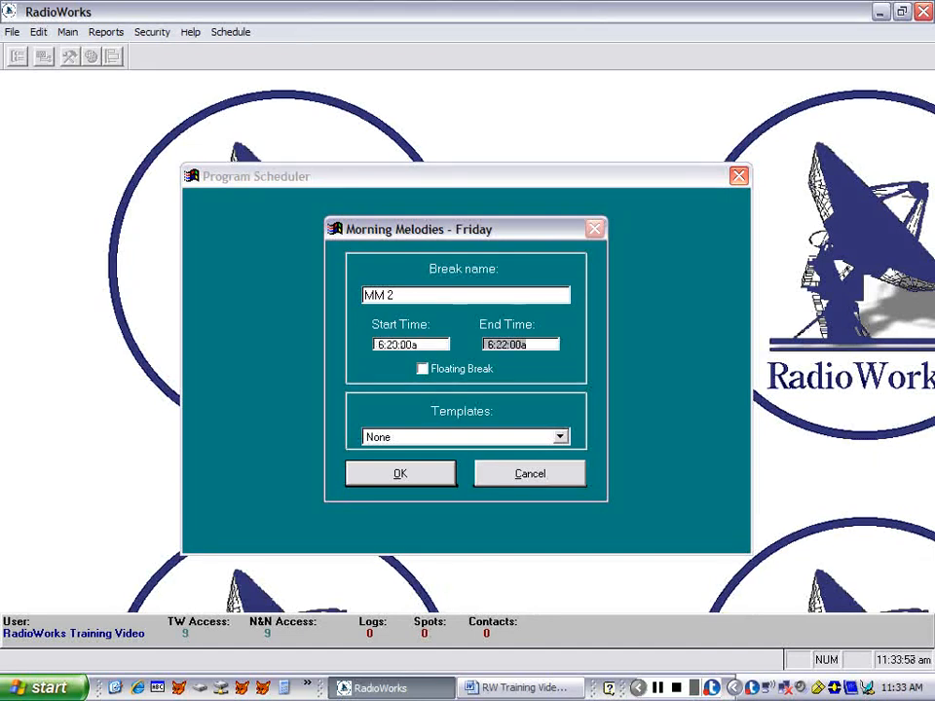
pyautogui.click(485, 441)
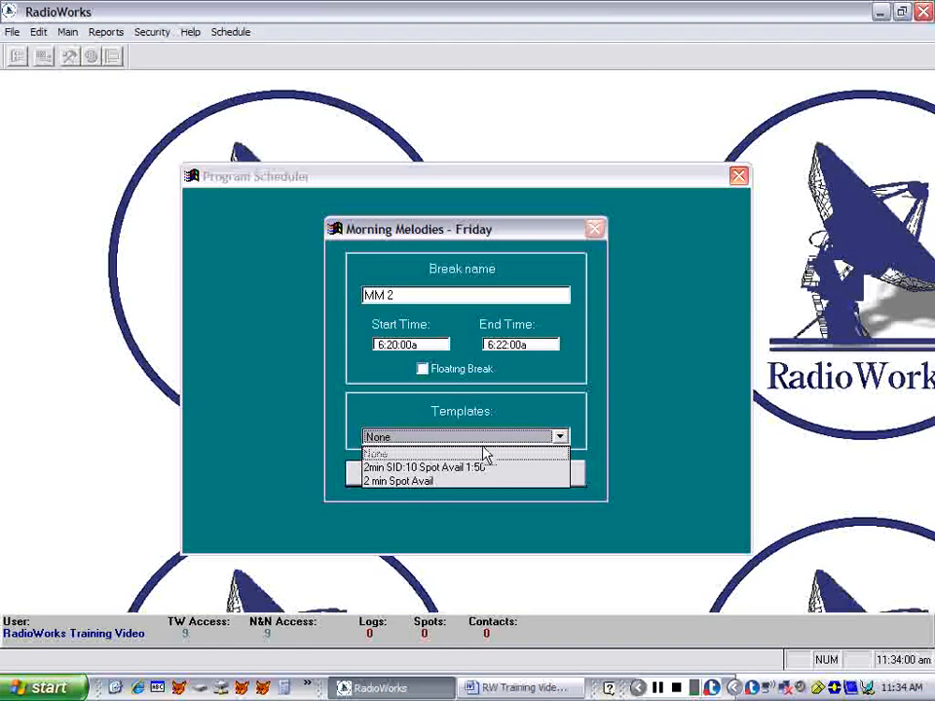
pyautogui.click(419, 481)
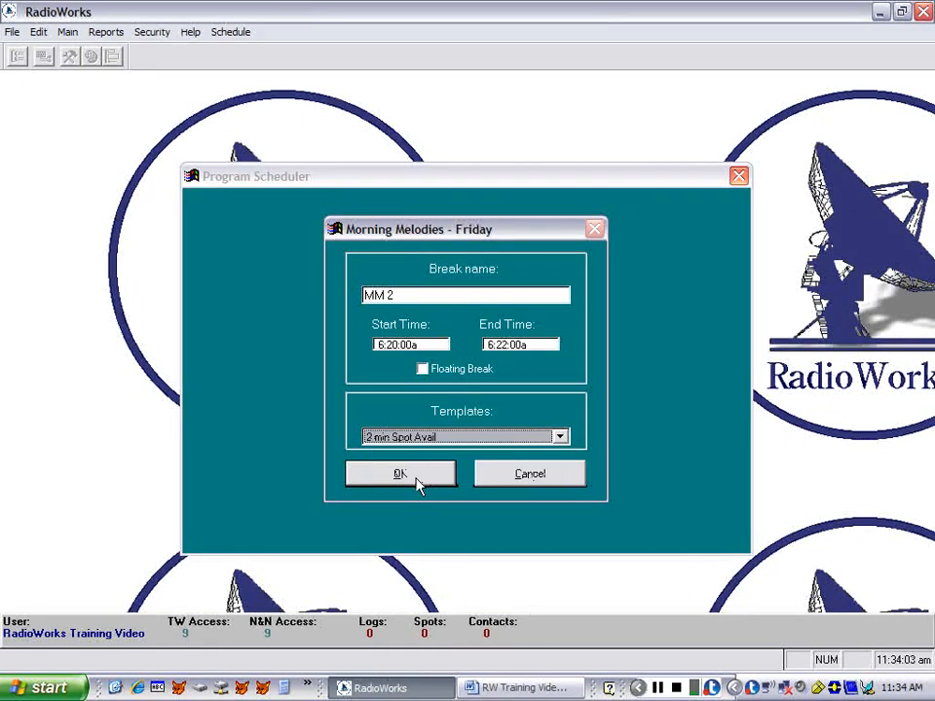
pyautogui.click(399, 474)
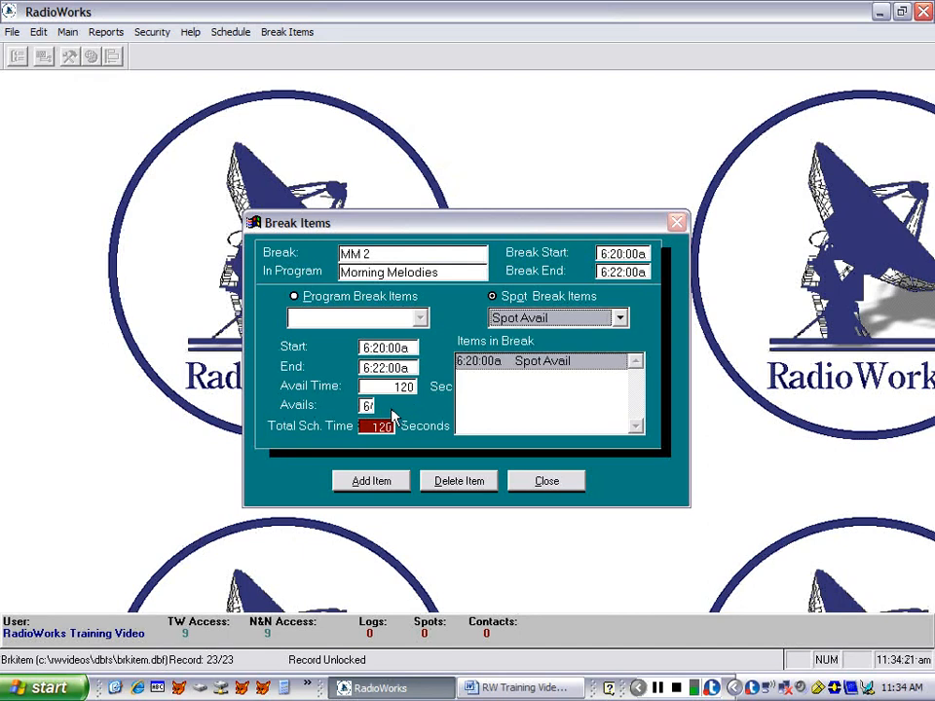
pyautogui.click(542, 482)
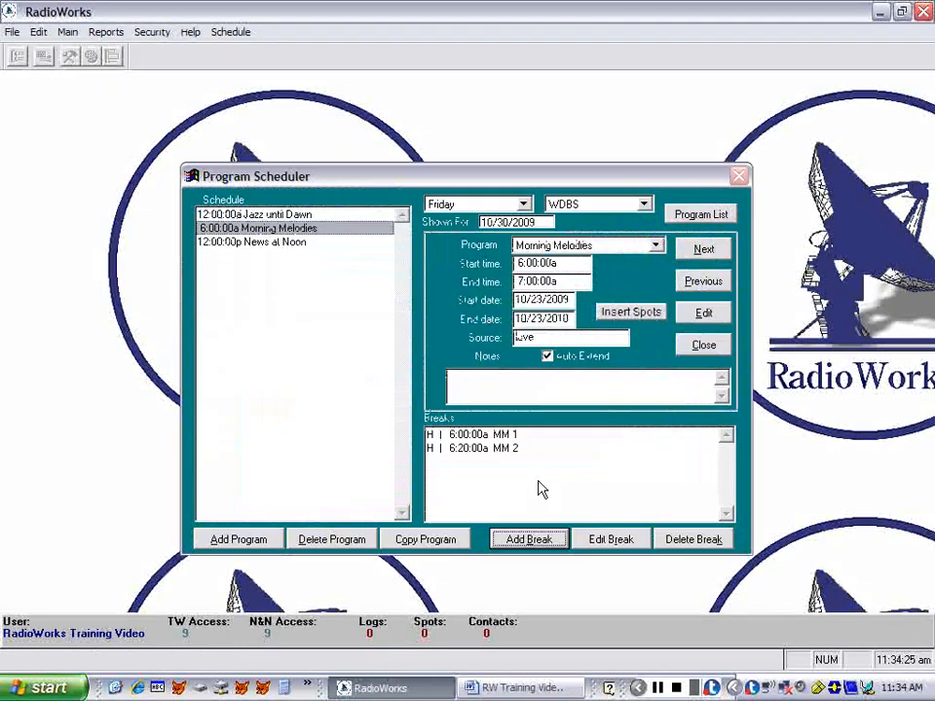
# - Add the break MM 3 to Morning Melodies from 6:40:00a to 6:42:00a, using the 2 min Spot Avail template
pyautogui.click(519, 543)
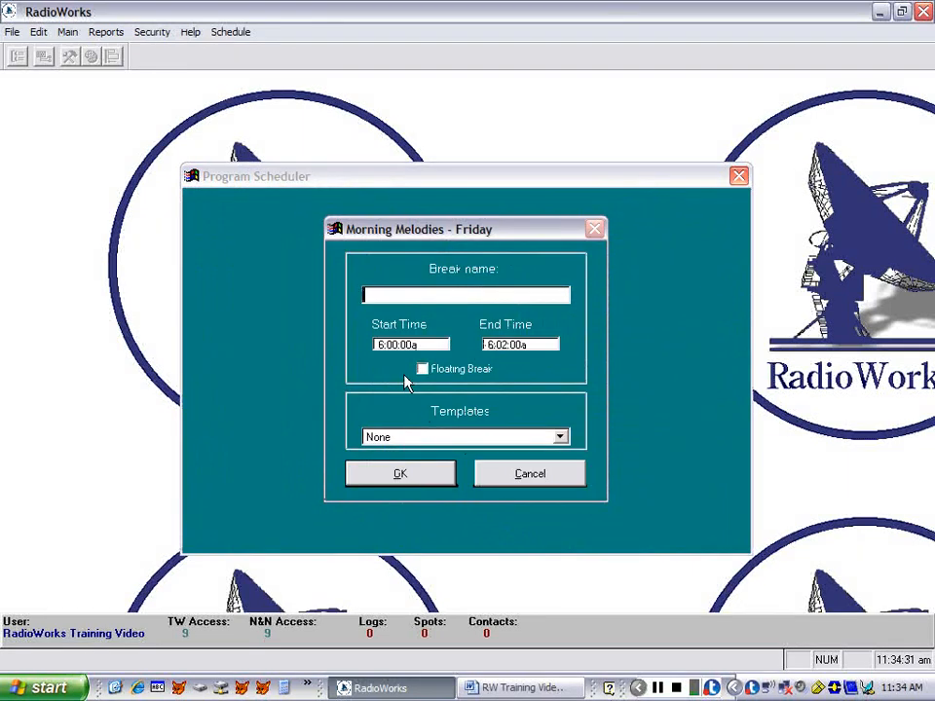
pyautogui.press('Tab')
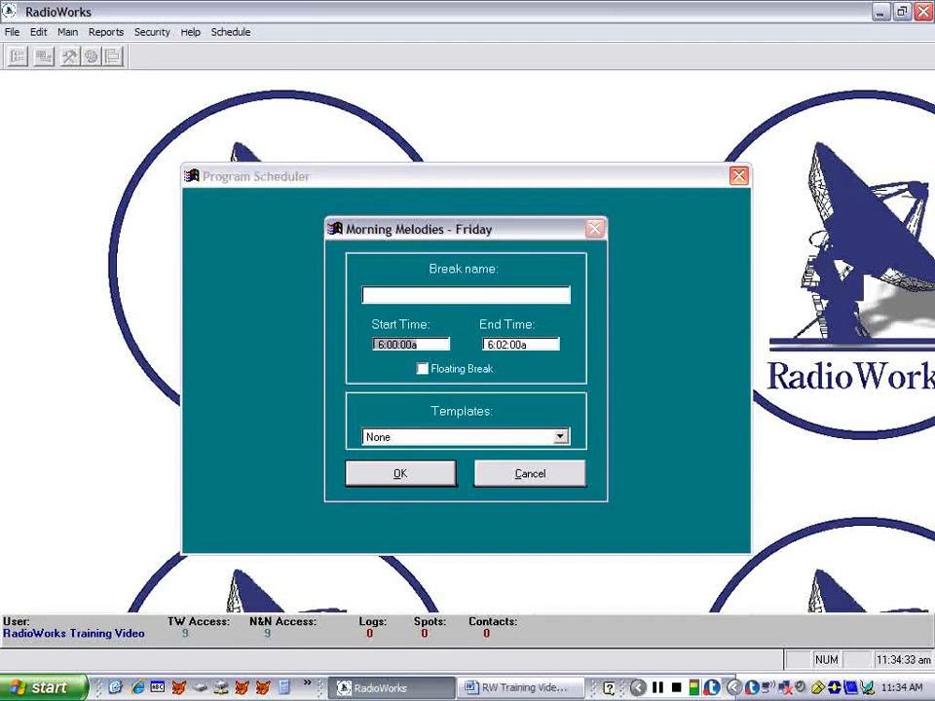
pyautogui.write('06:40')
pyautogui.press('Tab')
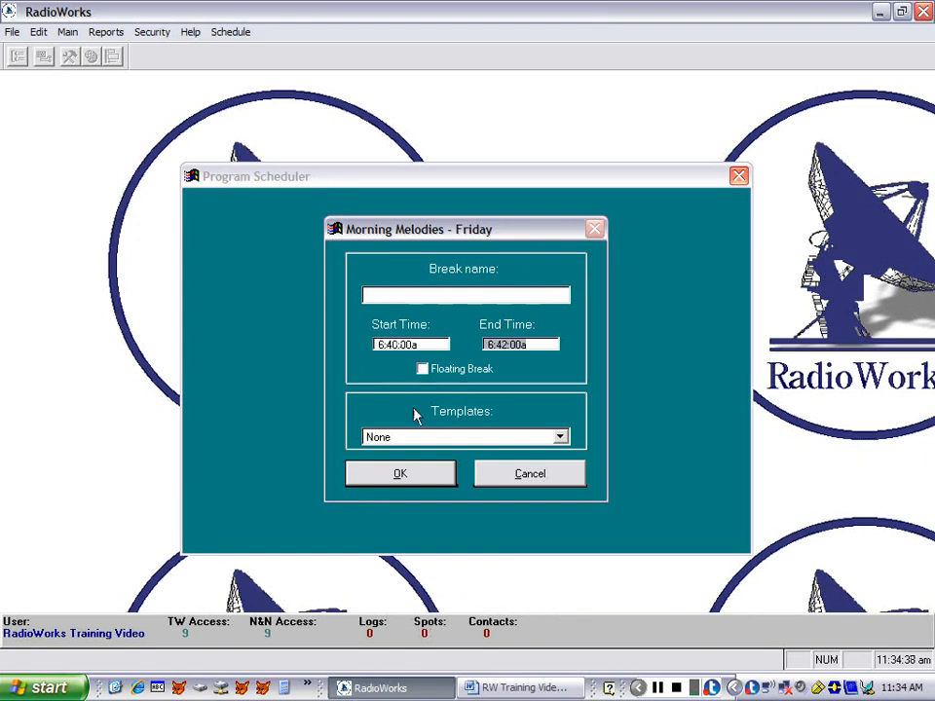
pyautogui.click(415, 445)
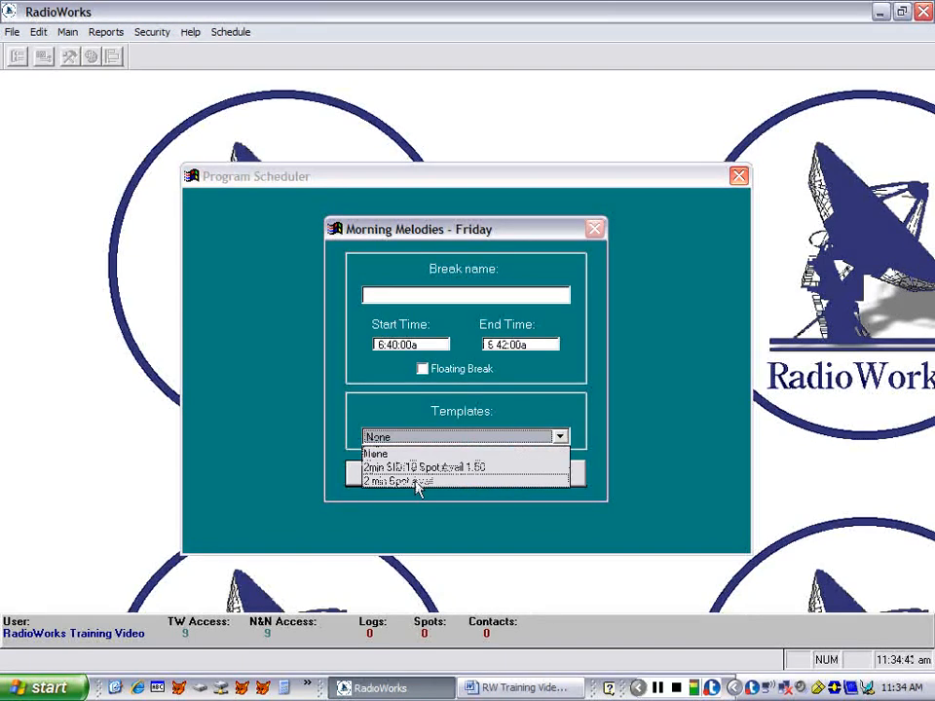
pyautogui.click(418, 481)
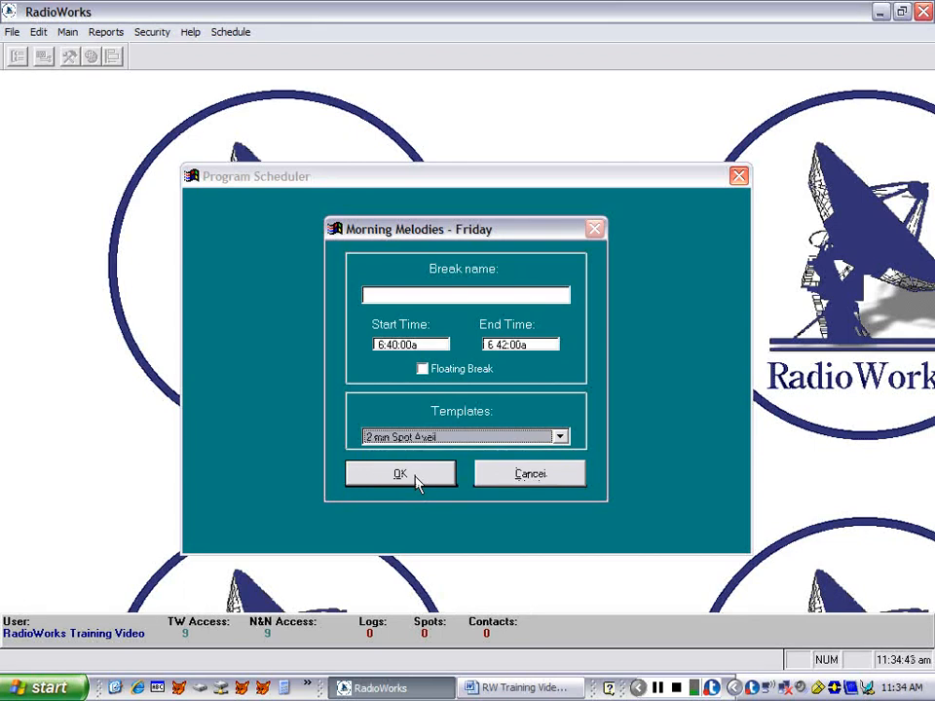
pyautogui.click(418, 481)
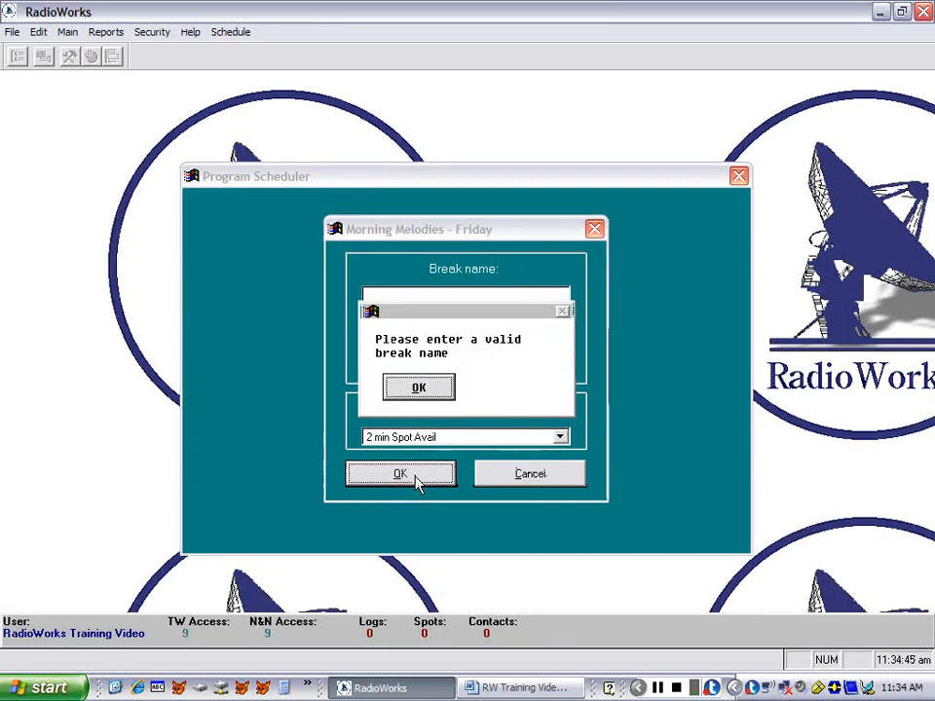
pyautogui.click(419, 388)
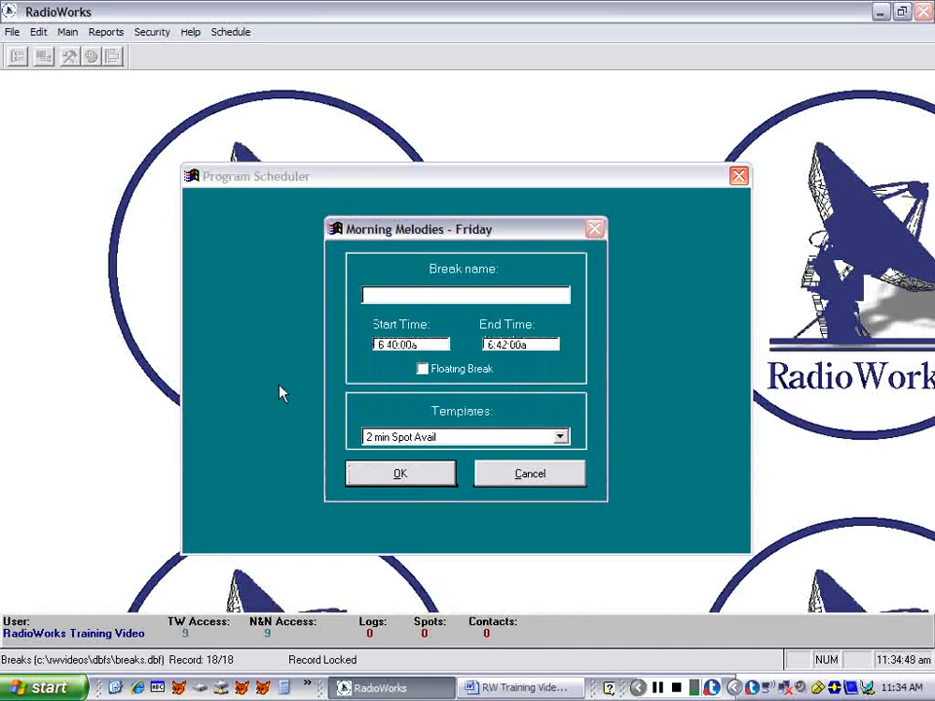
pyautogui.write('MM')
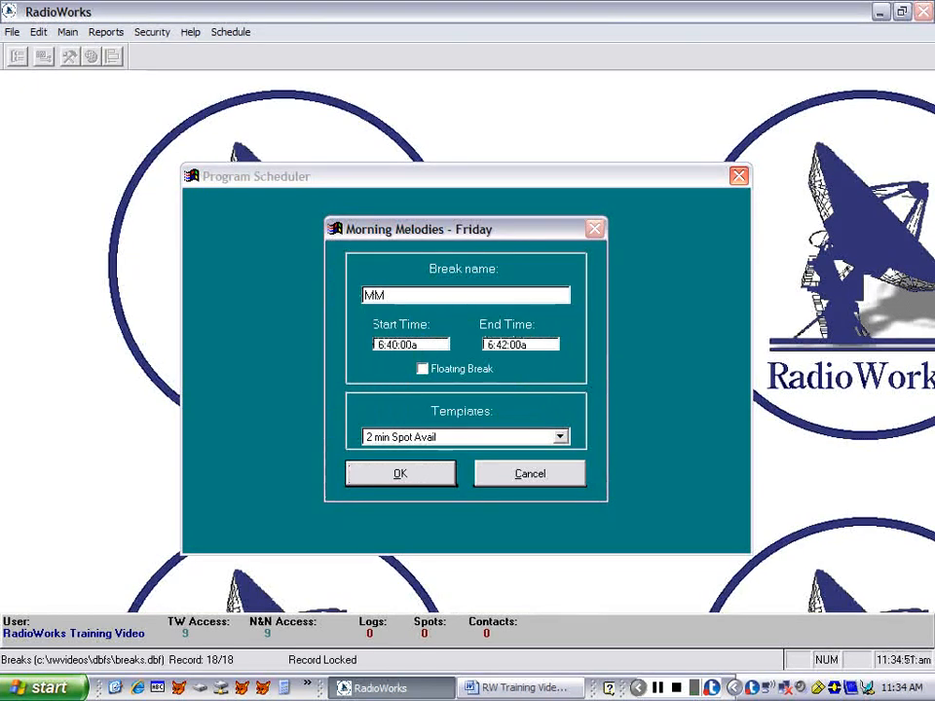
pyautogui.write(' 3')
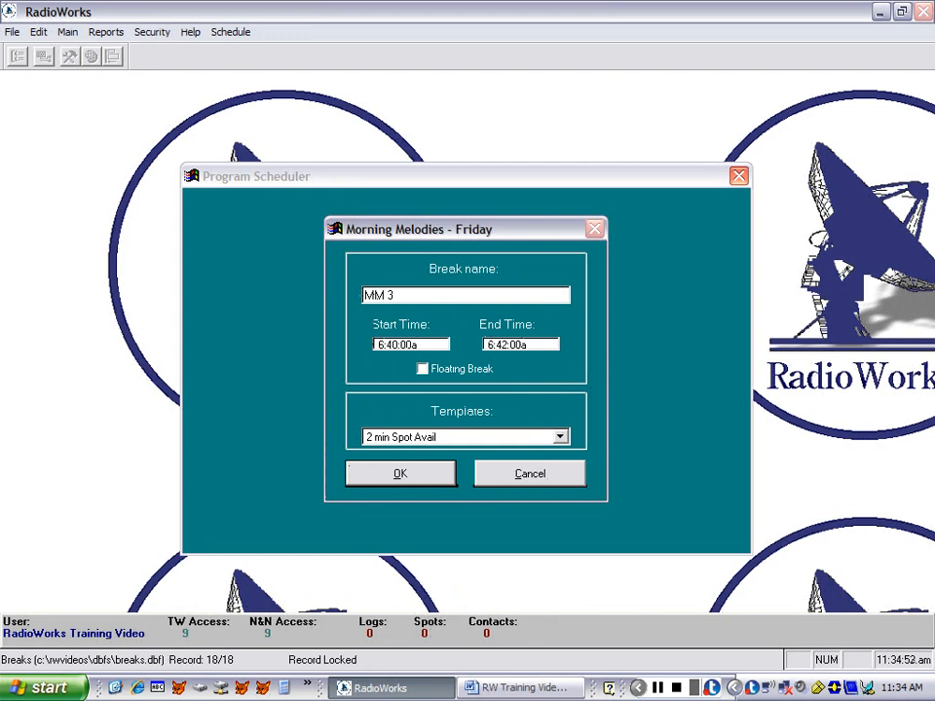
pyautogui.click(405, 473)
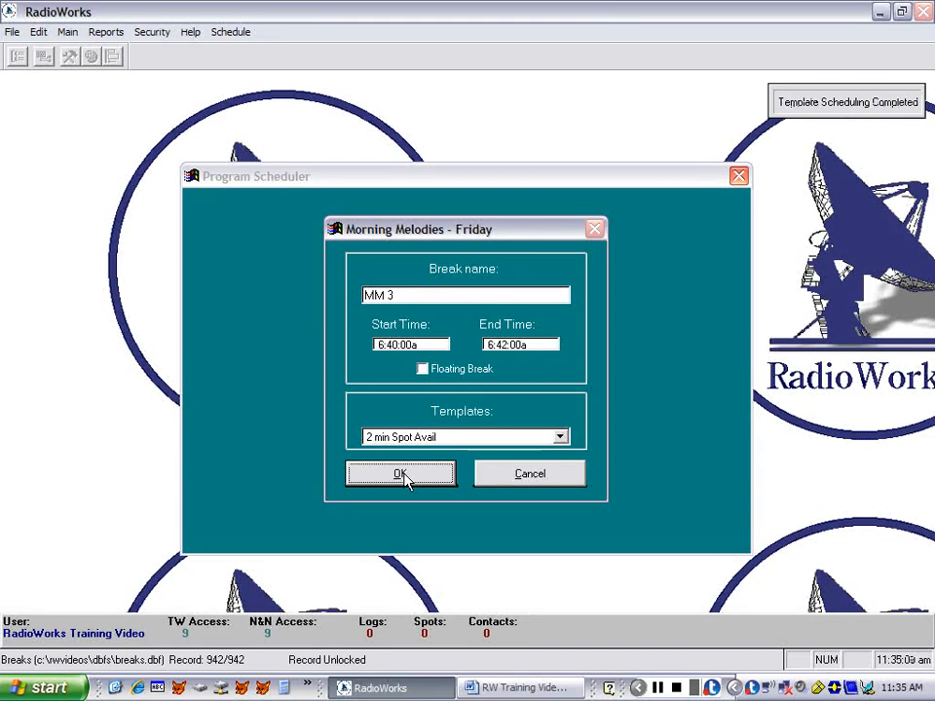
pyautogui.click(403, 474)
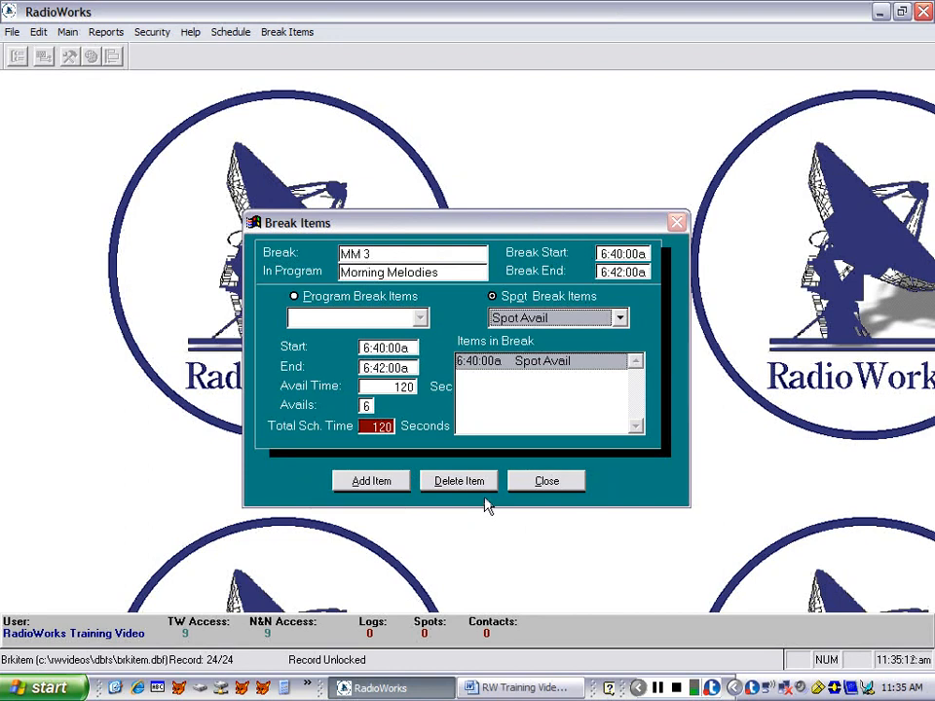
pyautogui.click(546, 481)
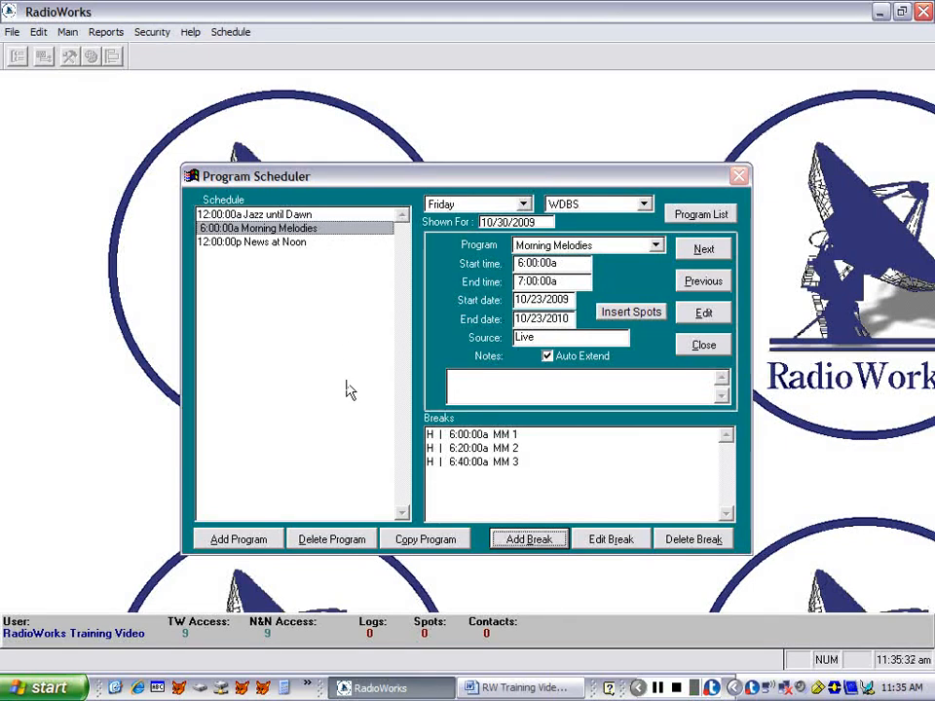
# - Copy the Morning Melodies program from Friday to Saturday
pyautogui.click(414, 542)
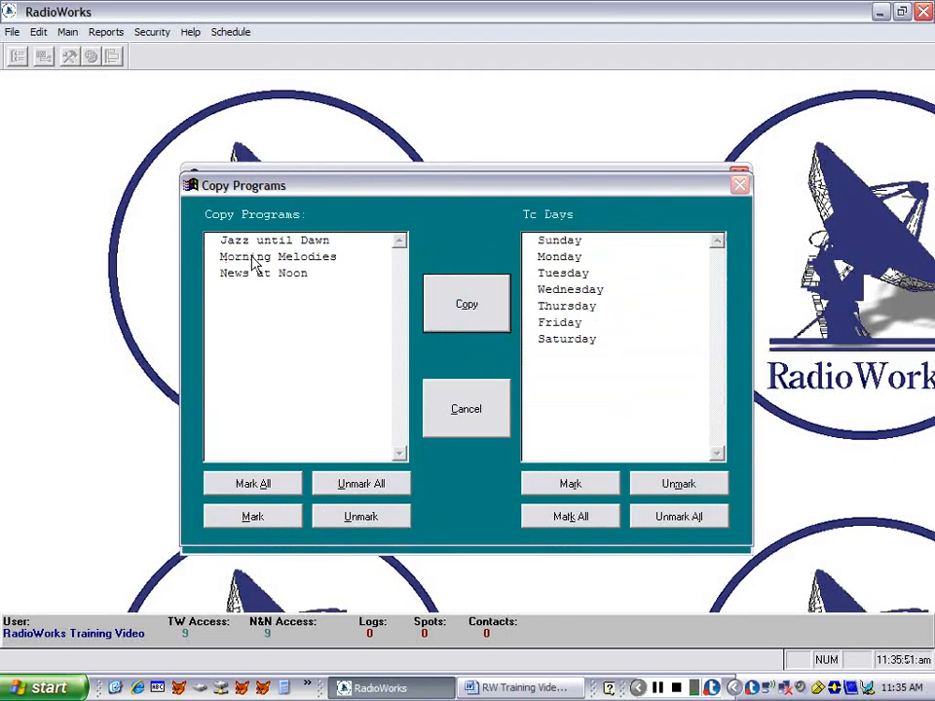
pyautogui.click(253, 261)
pyautogui.click(555, 345)
pyautogui.click(469, 308)
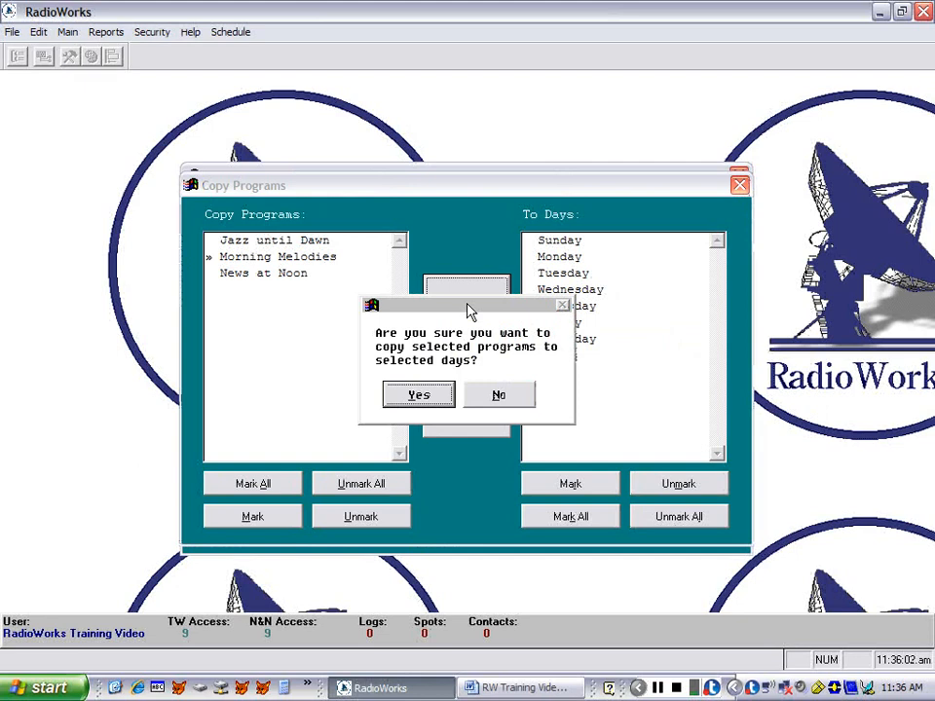
pyautogui.click(419, 395)
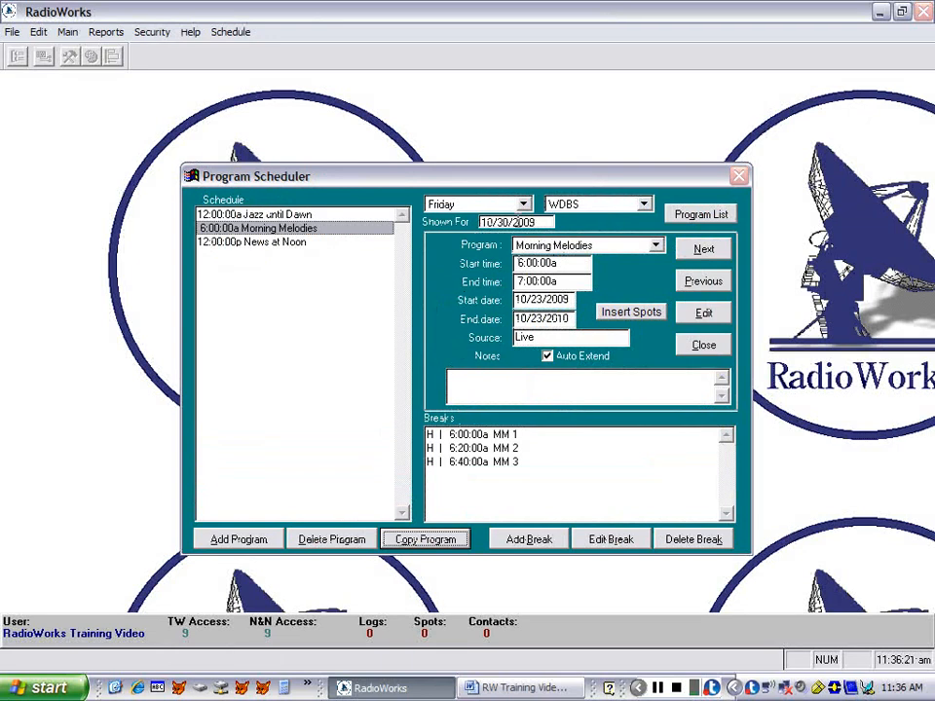
# - Show the Saturday schedule and copy its Morning Melodies program to Friday
pyautogui.click(525, 203)
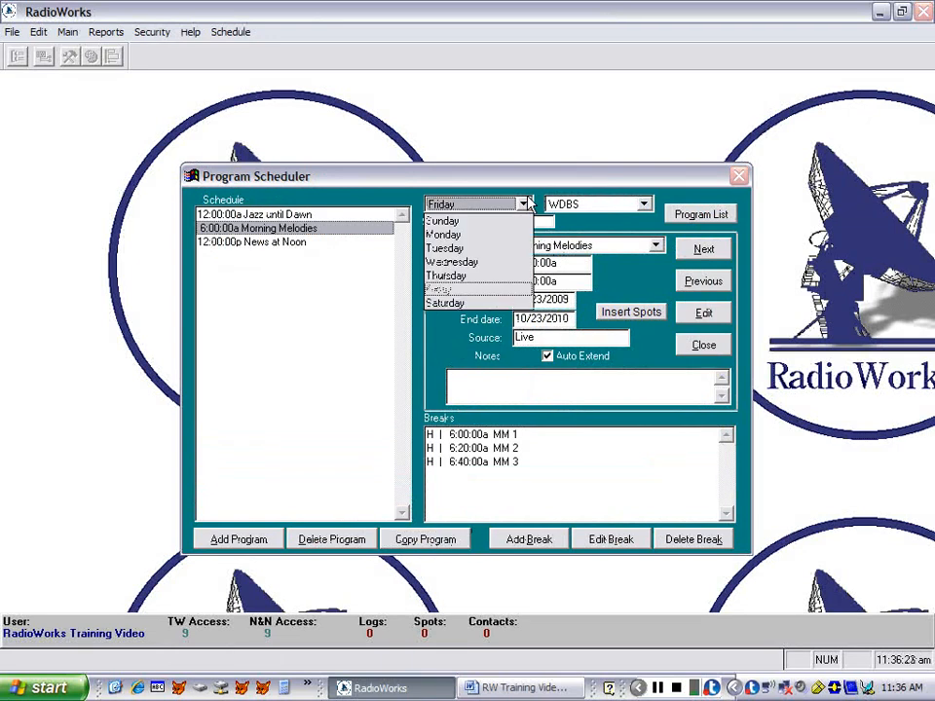
pyautogui.click(444, 303)
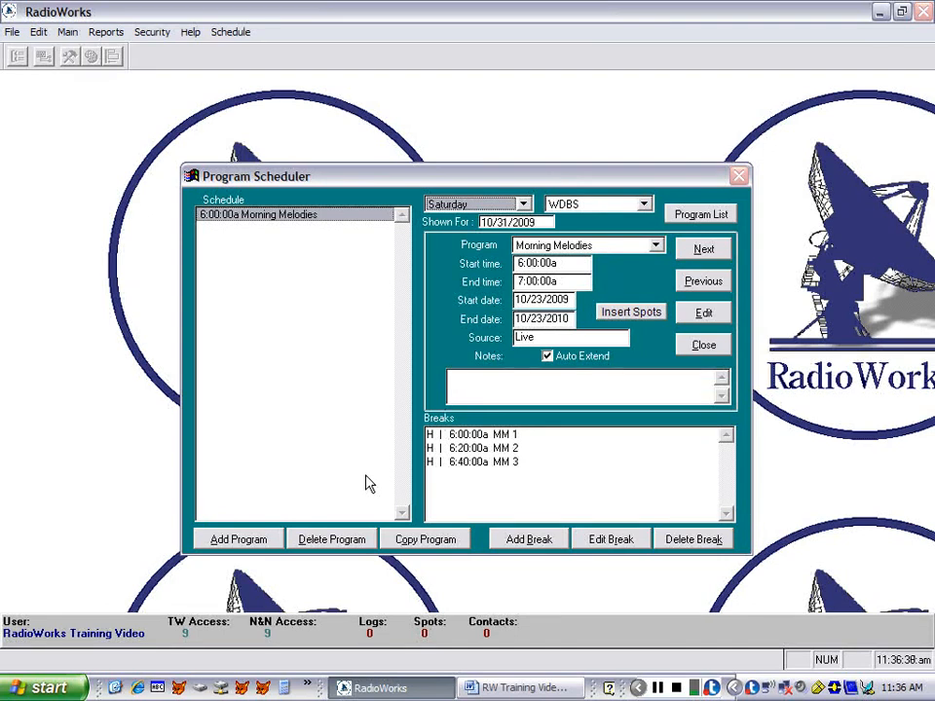
pyautogui.click(404, 541)
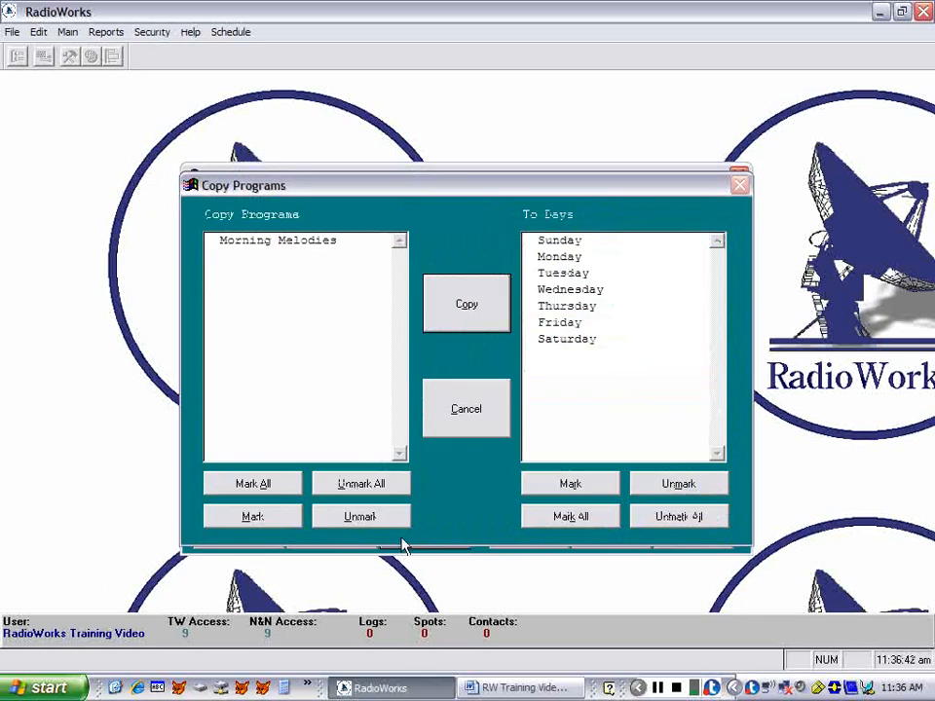
pyautogui.click(231, 487)
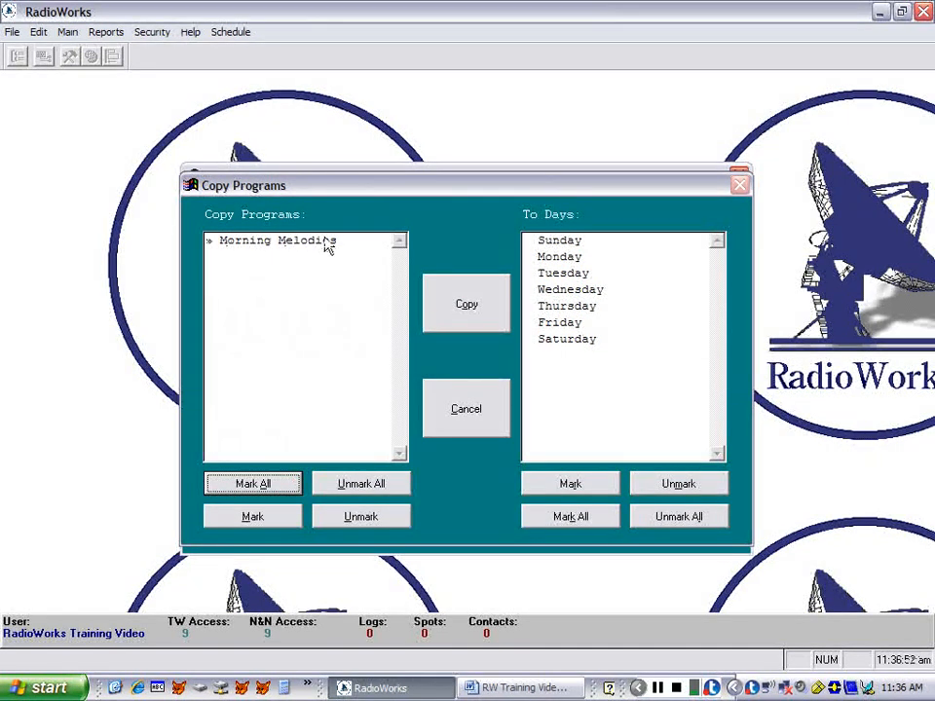
pyautogui.click(559, 324)
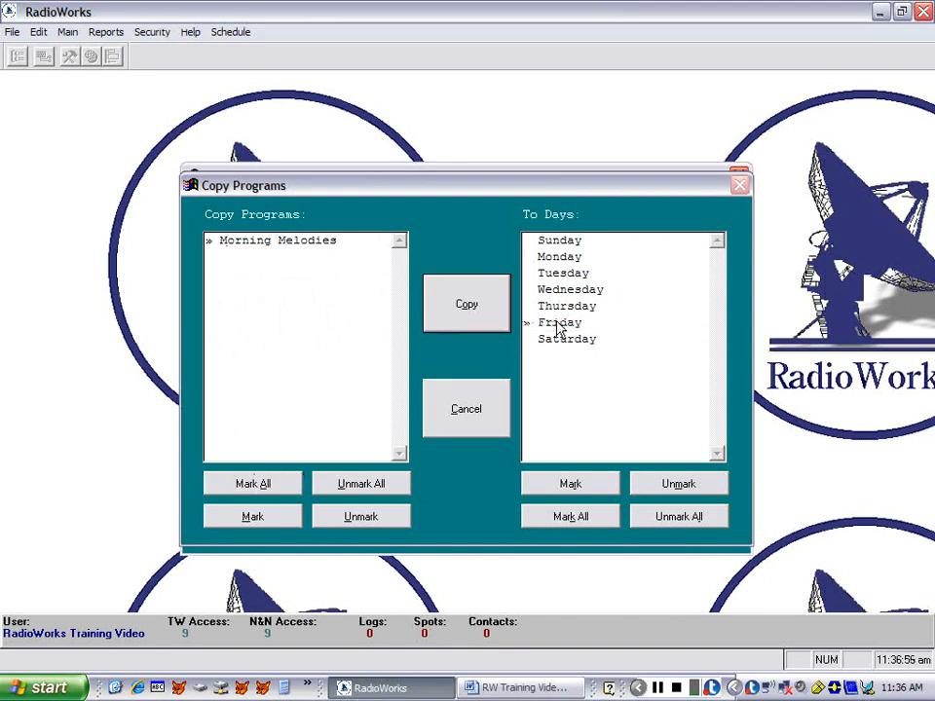
pyautogui.click(464, 308)
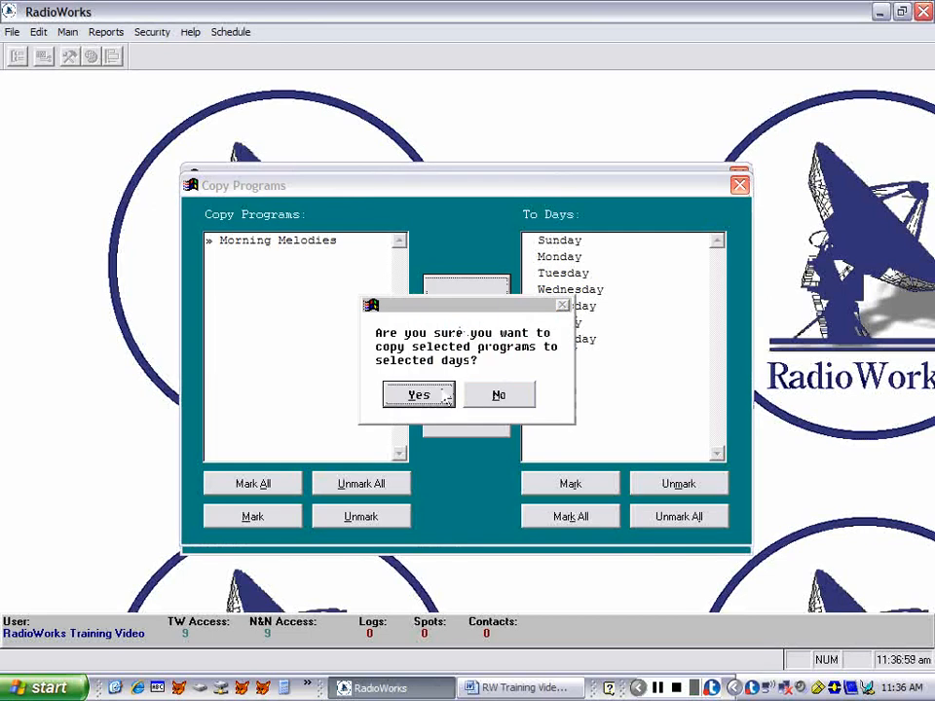
pyautogui.click(444, 396)
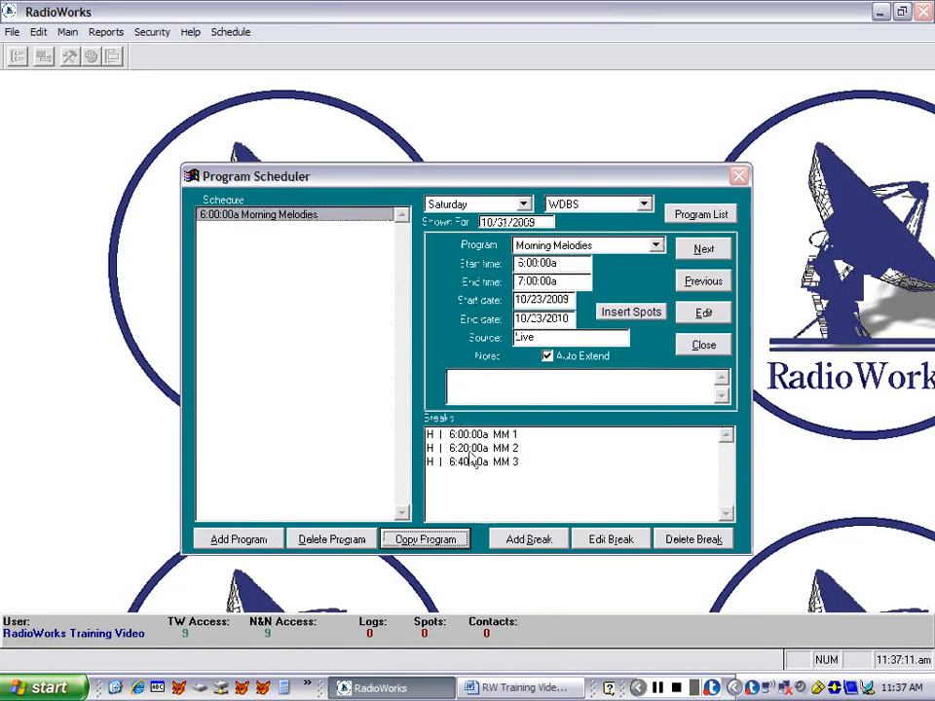
# - Show the Friday schedule and select the first of the two 6:00:00a Morning Melodies programs
pyautogui.click(524, 203)
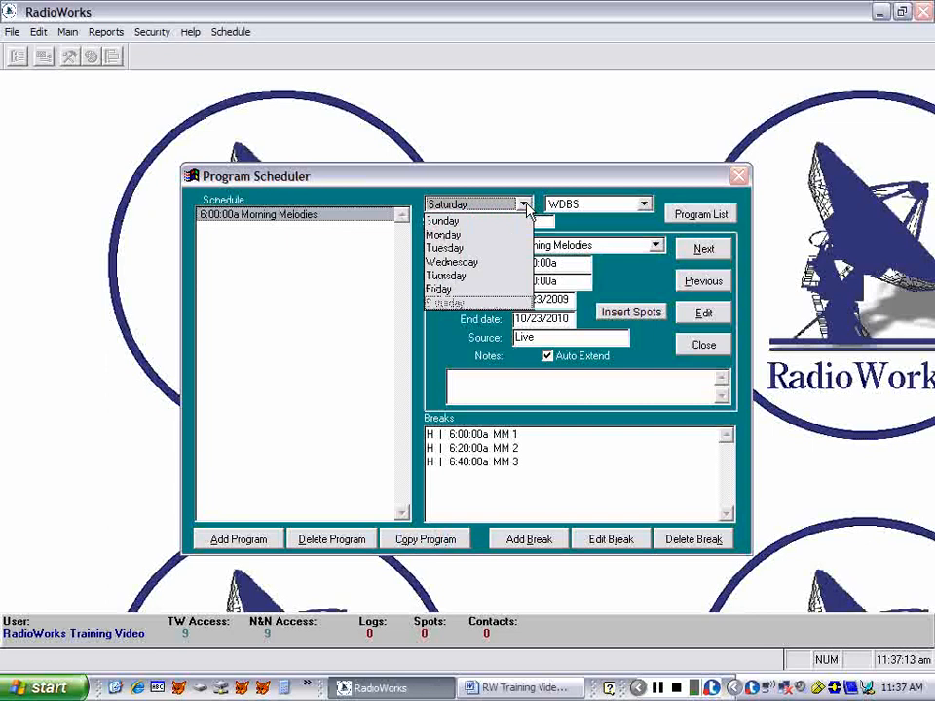
pyautogui.click(475, 303)
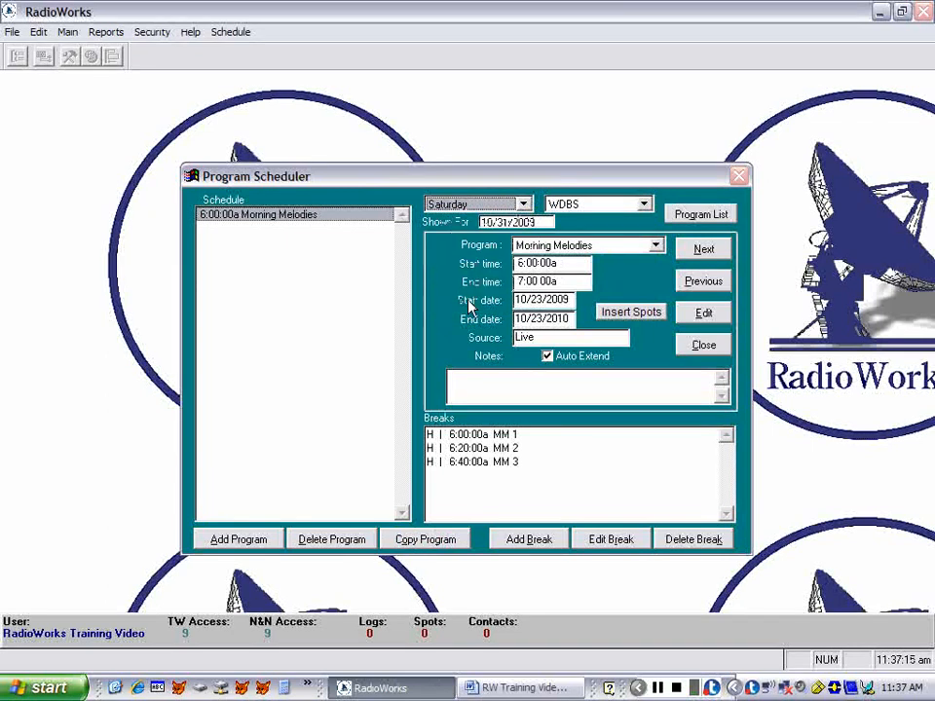
pyautogui.click(518, 205)
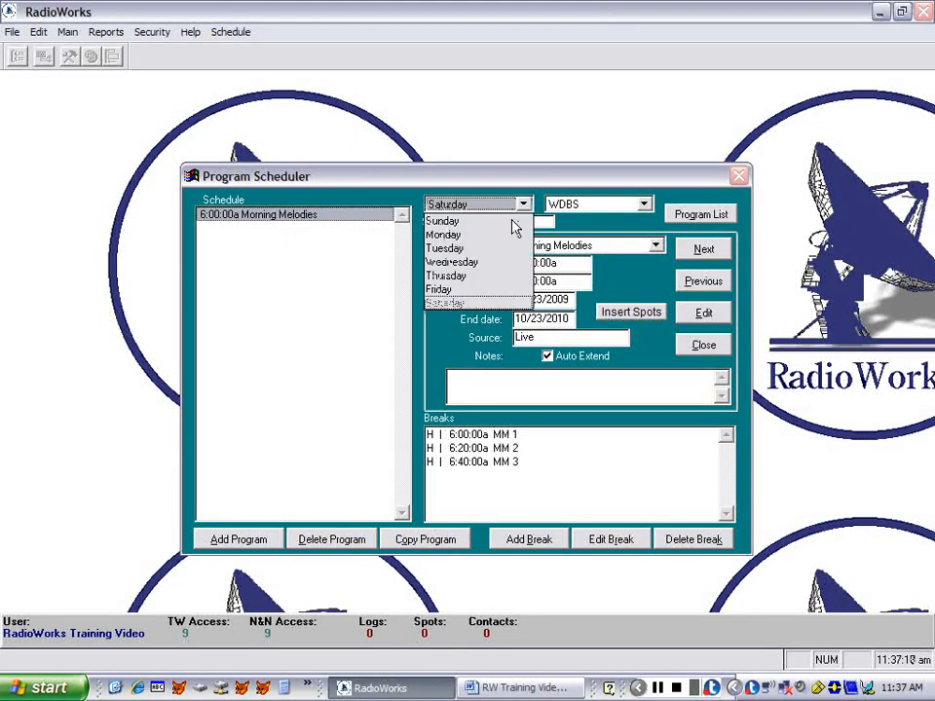
pyautogui.click(437, 291)
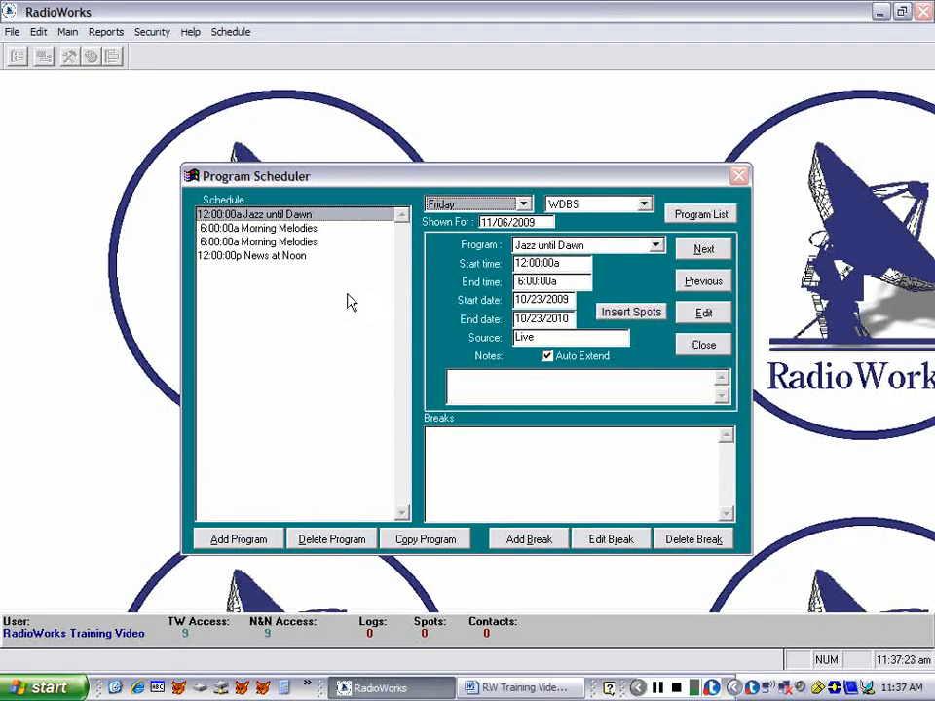
pyautogui.click(259, 232)
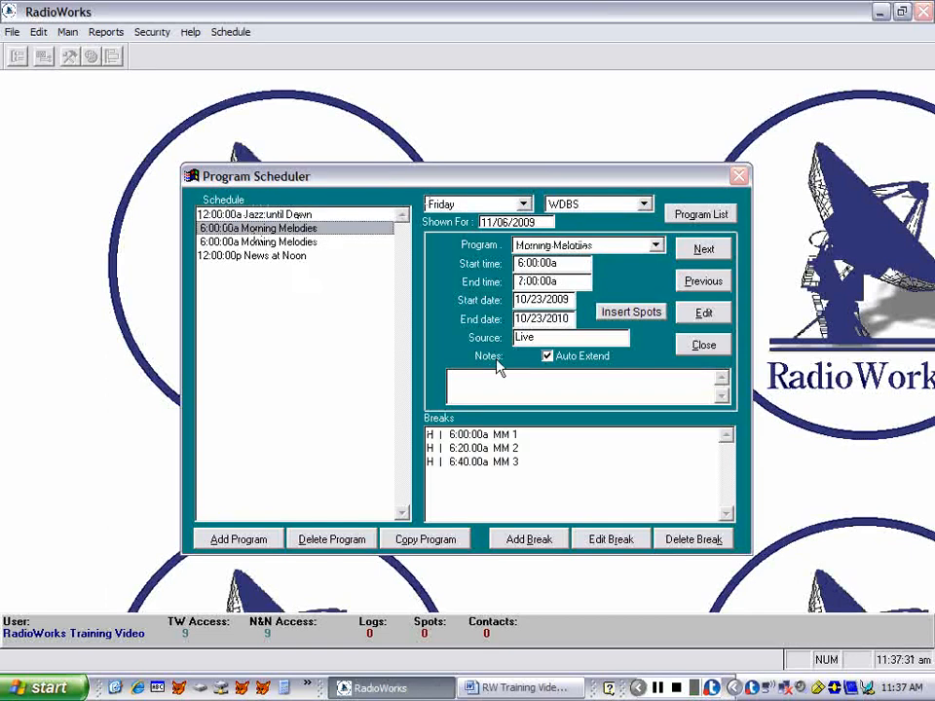
# - Edit the selected Morning Melodies program so it starts at 7:00:00a and ends at 8:00:00a
pyautogui.click(698, 313)
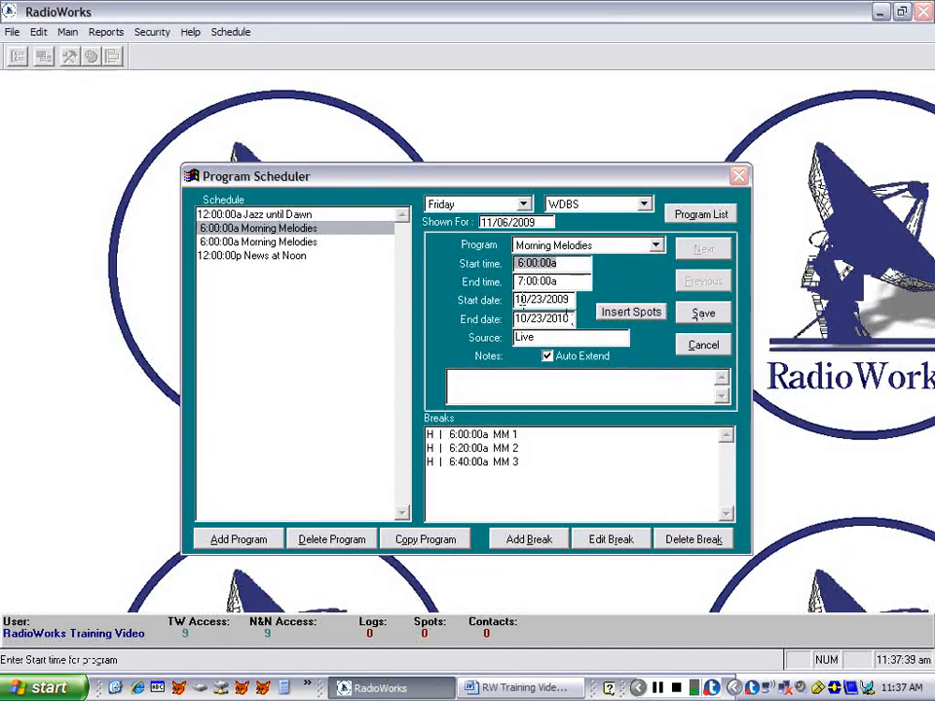
pyautogui.write('07:')
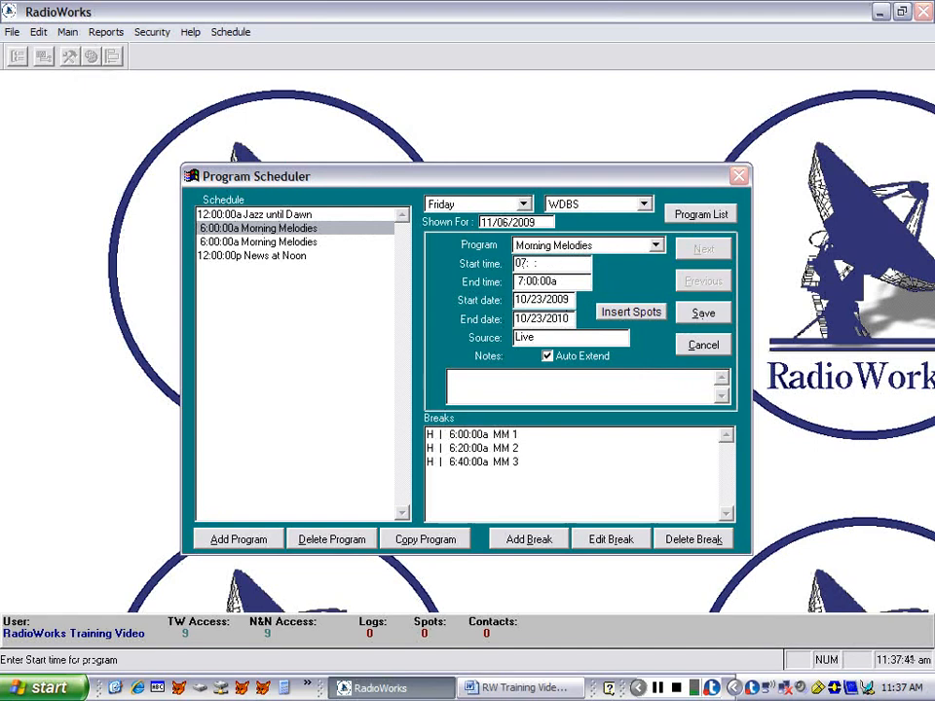
pyautogui.write('00')
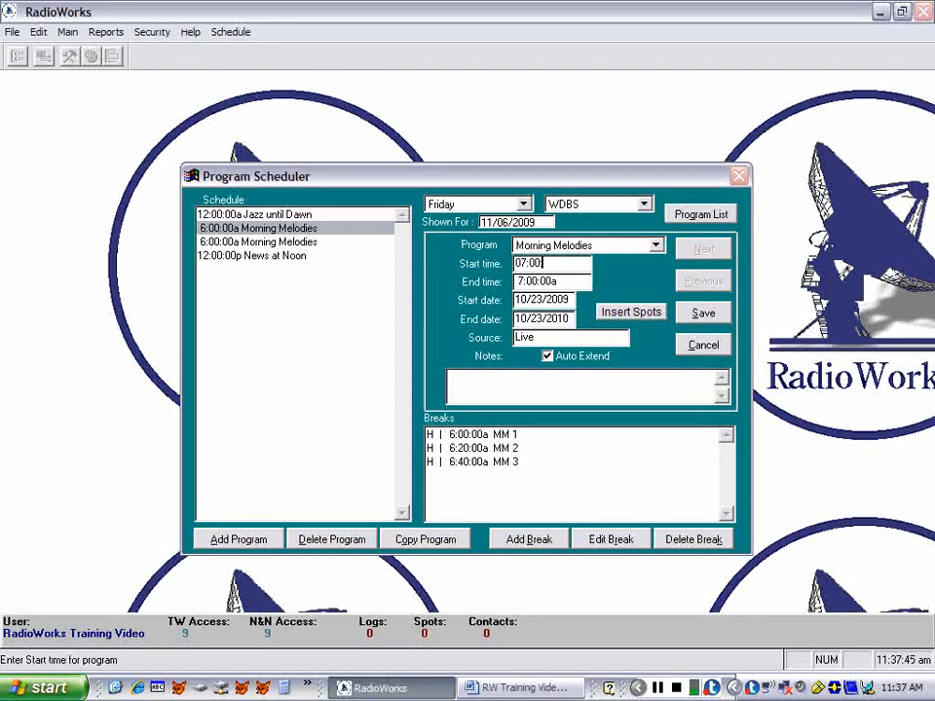
pyautogui.press('Tab')
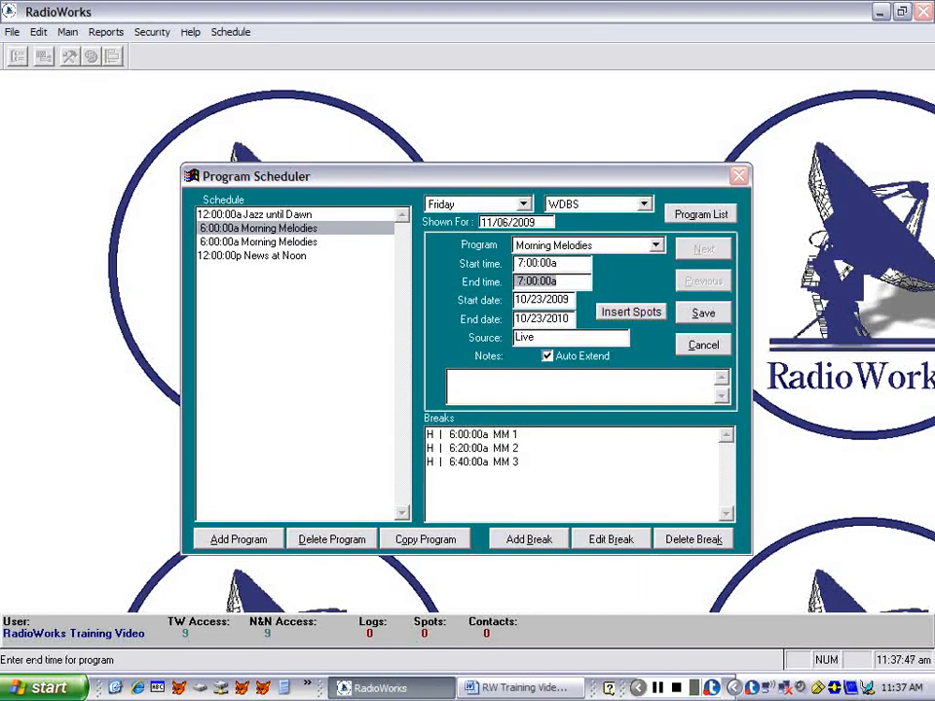
pyautogui.write('08:00')
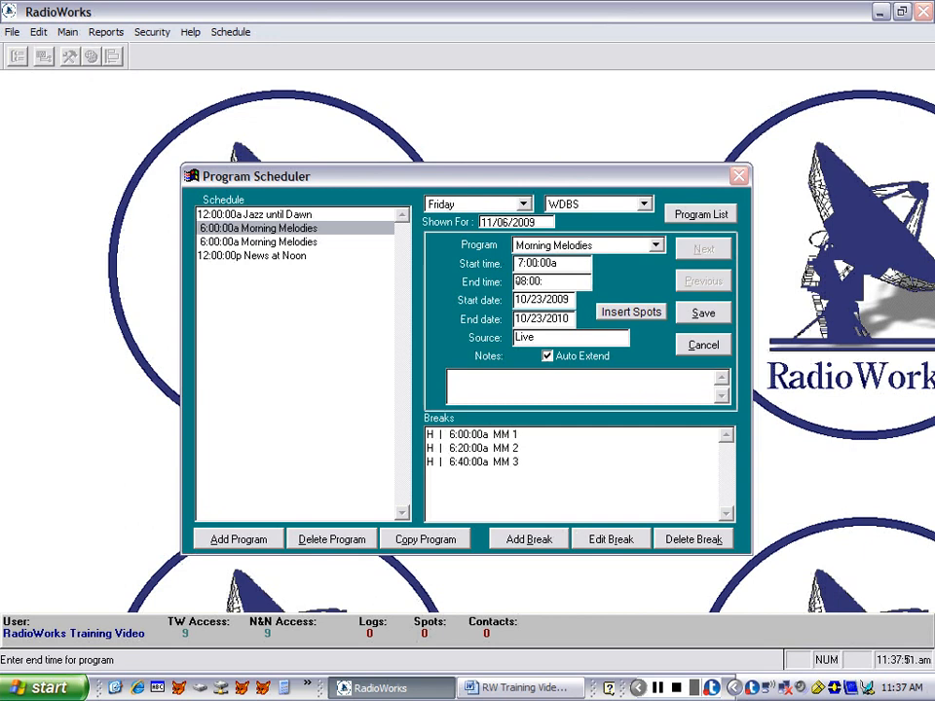
pyautogui.press('Tab')
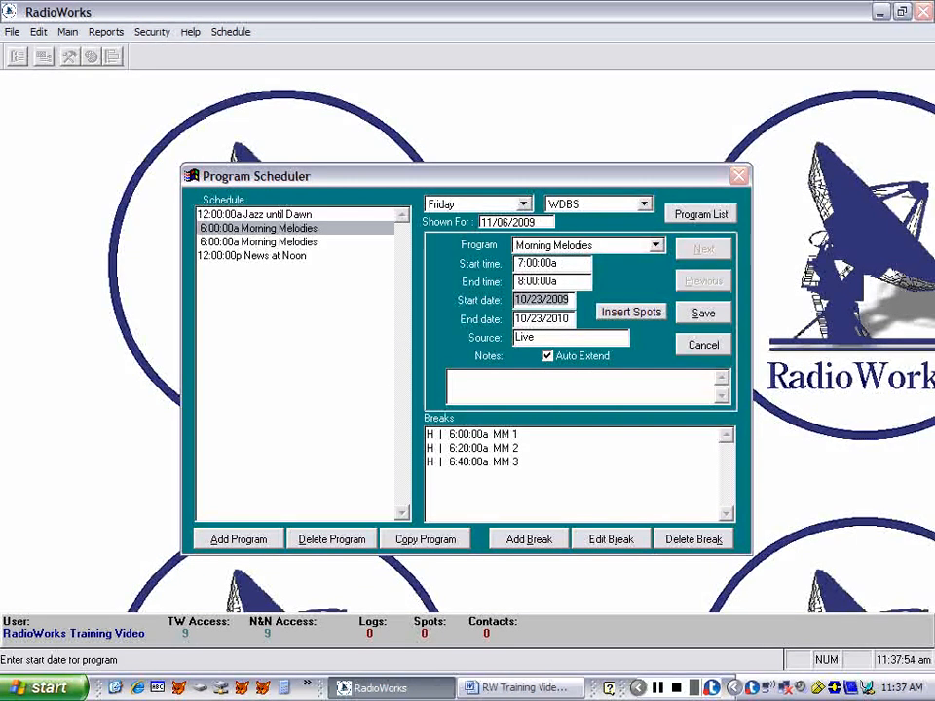
# - Try moving the program's start date forward and back again by single increments
pyautogui.press('+')
pyautogui.press('+')
pyautogui.press('+')
pyautogui.press('+')
pyautogui.press('+')
pyautogui.press('-')
pyautogui.press('-')
pyautogui.press('-')
pyautogui.press('-')
pyautogui.press('-')
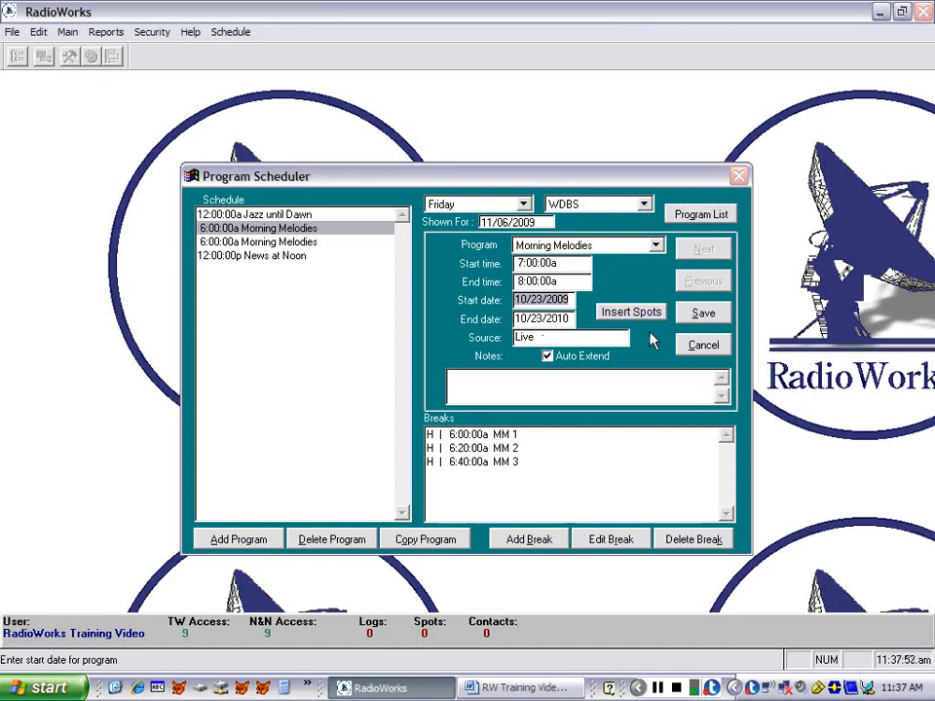
# - Save the edited Morning Melodies program and move its breaks along with it
pyautogui.click(701, 314)
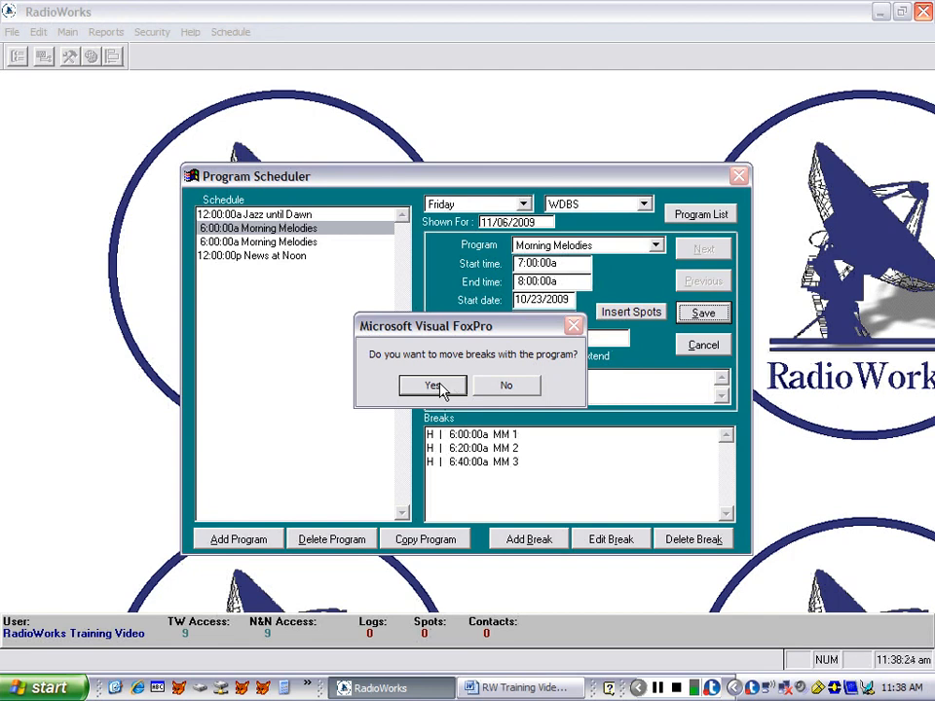
pyautogui.click(435, 385)
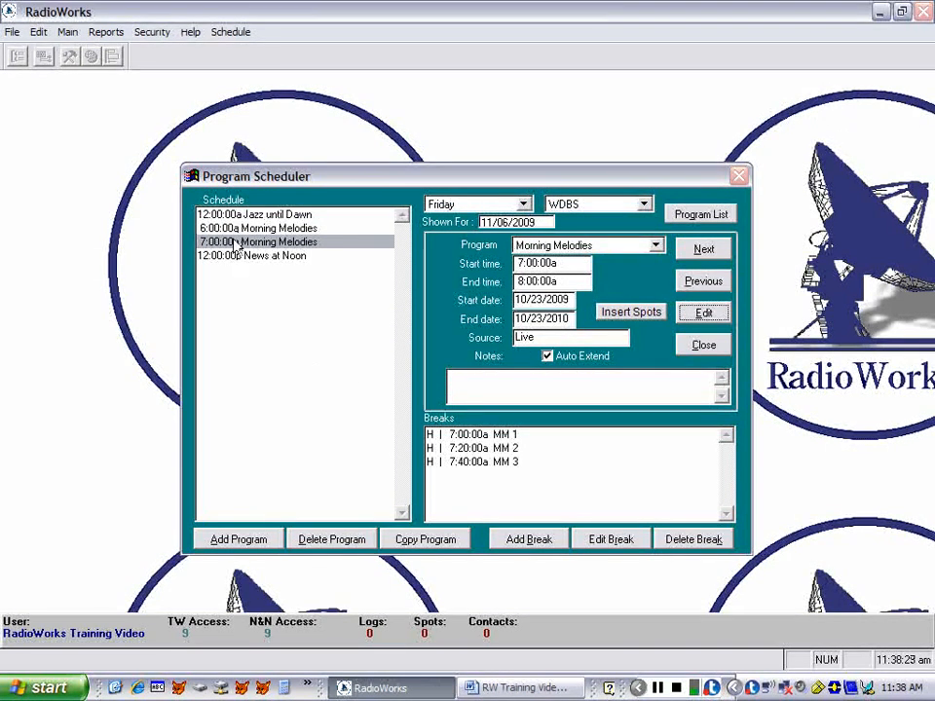
# - Inspect the items in the 7:40:00a MM 3 break of Friday's 7:00:00a Morning Melodies program
pyautogui.doubleClick(476, 463)
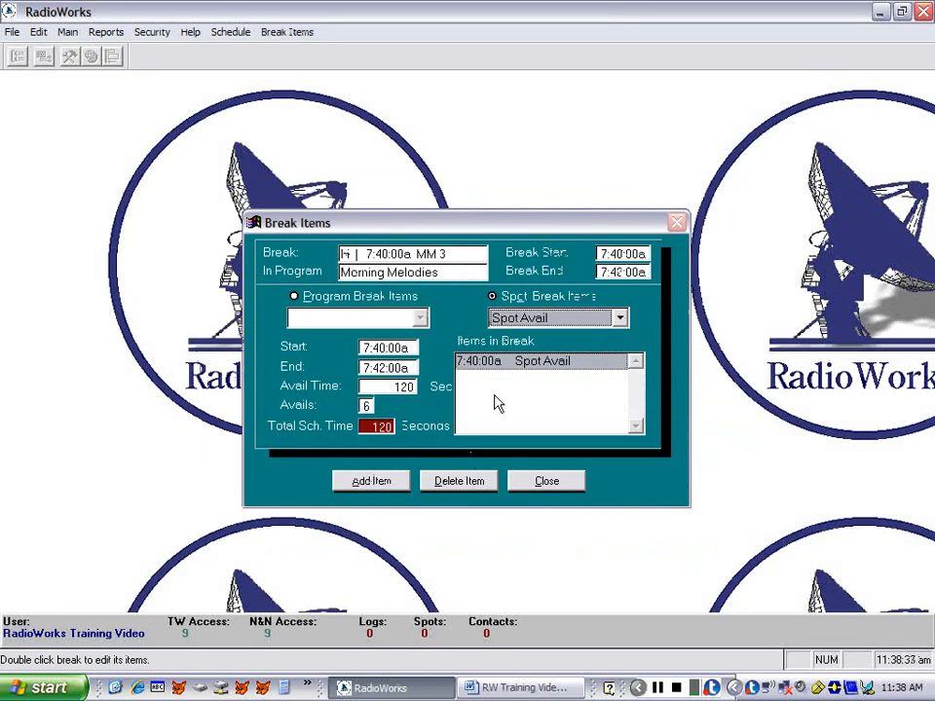
pyautogui.click(544, 482)
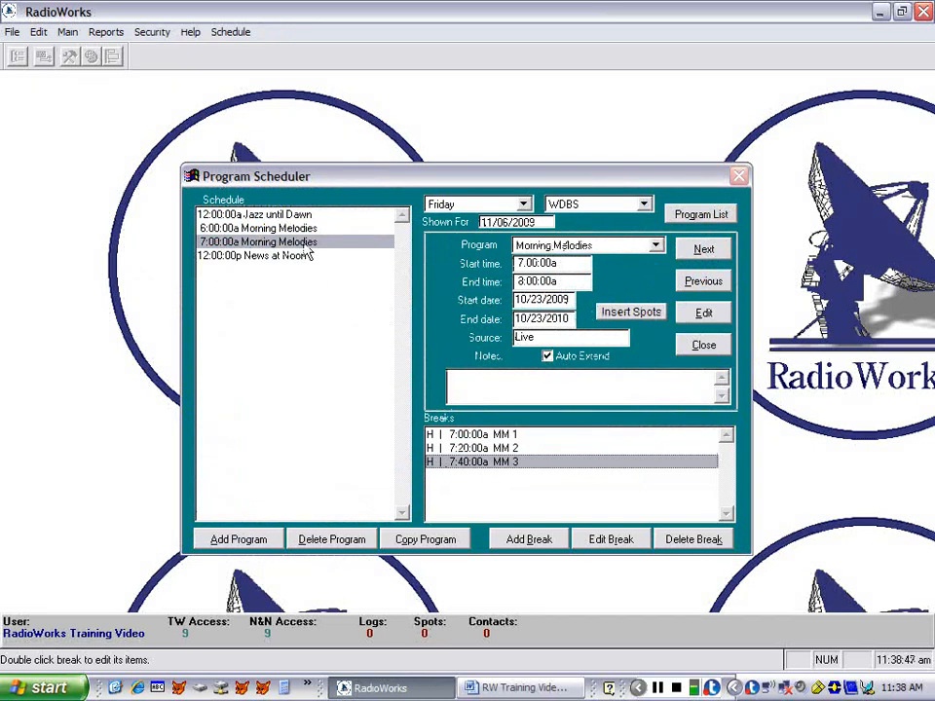
# - Copy both Friday Morning Melodies programs to Saturday
pyautogui.click(405, 541)
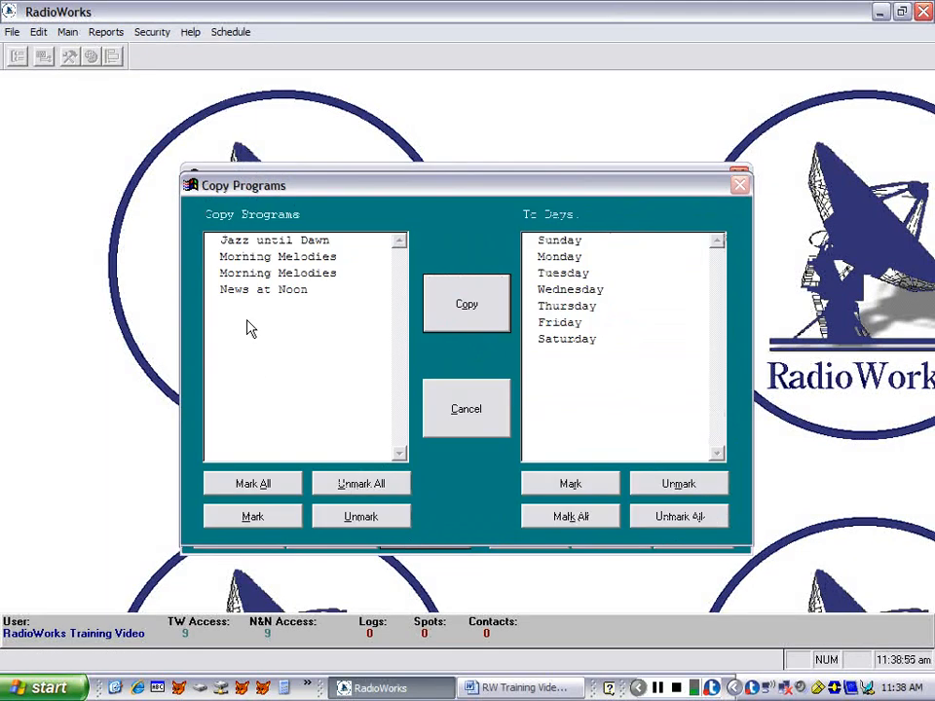
pyautogui.click(227, 261)
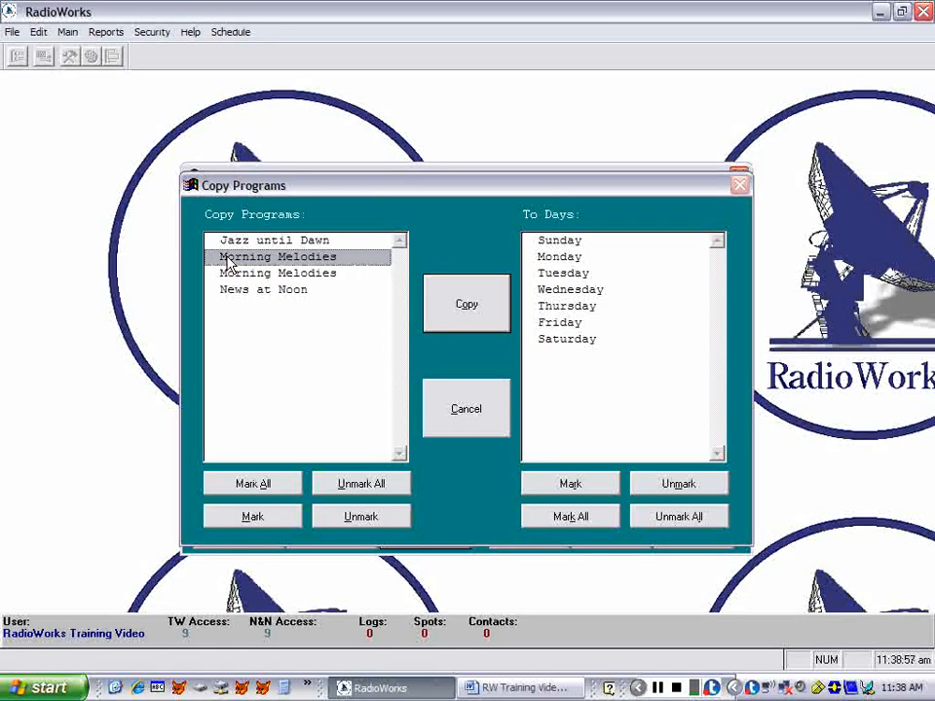
pyautogui.doubleClick(227, 259)
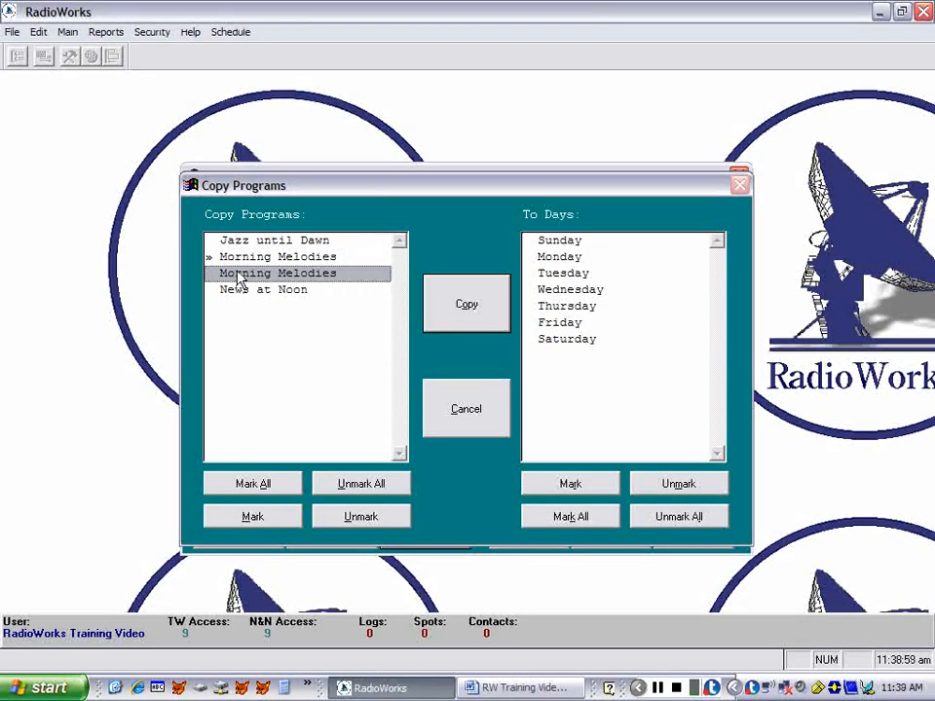
pyautogui.doubleClick(239, 276)
pyautogui.click(565, 341)
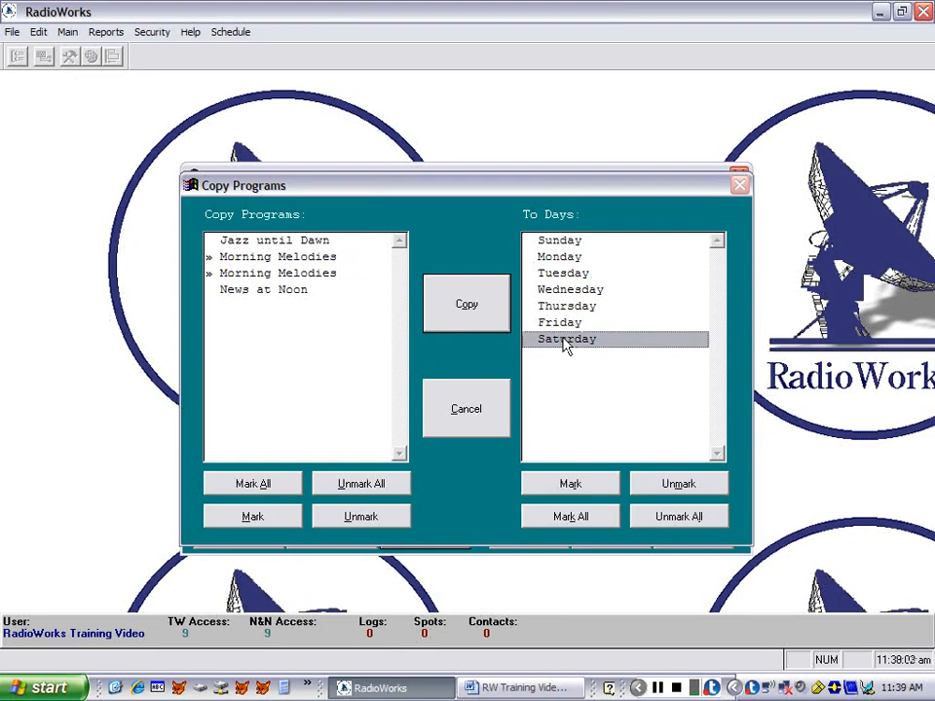
pyautogui.doubleClick(565, 341)
pyautogui.click(455, 313)
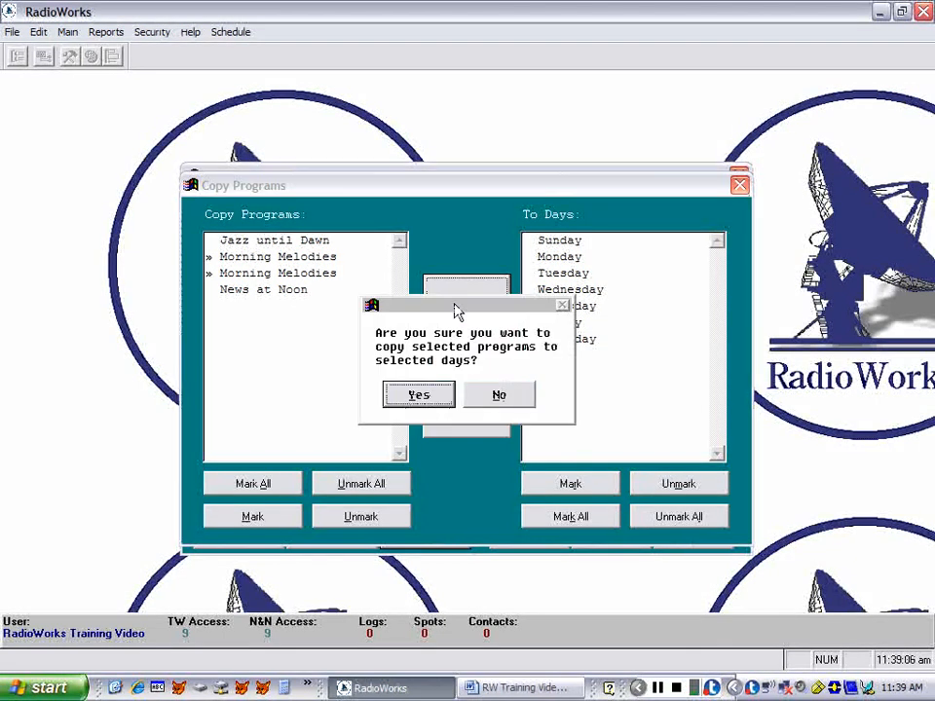
pyautogui.click(448, 395)
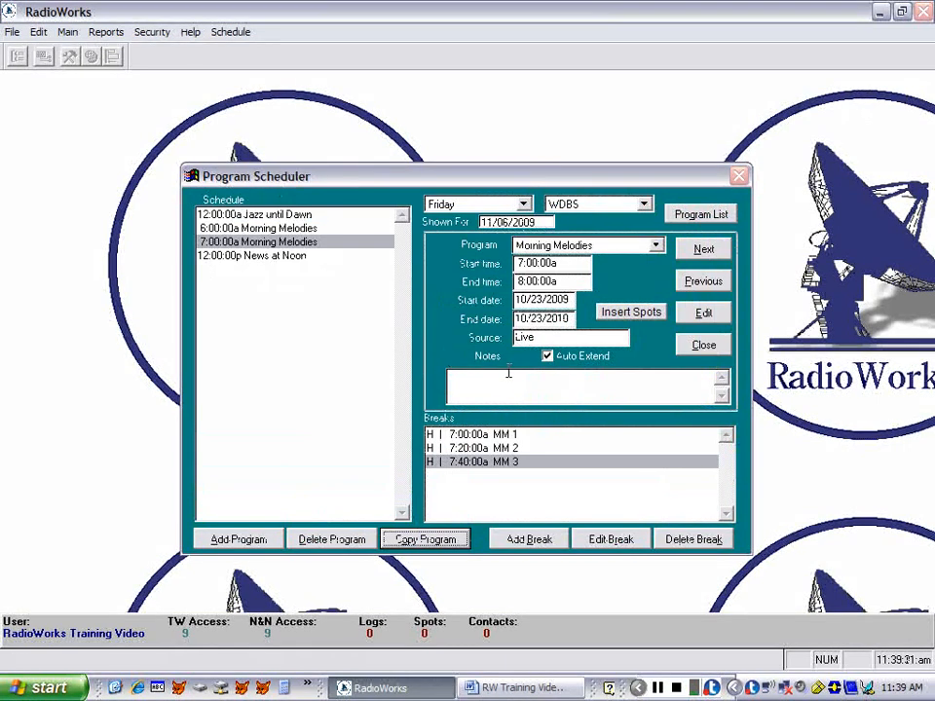
# - Copy all of Saturday's Morning Melodies programs to Friday, and show the Friday schedule
pyautogui.click(523, 203)
pyautogui.click(481, 303)
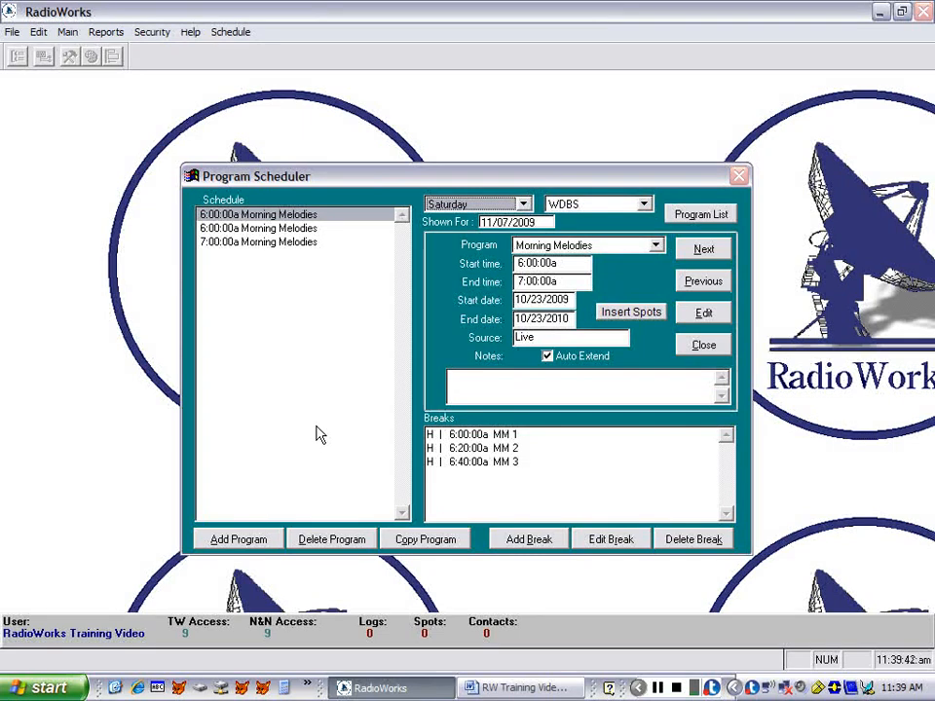
pyautogui.click(421, 540)
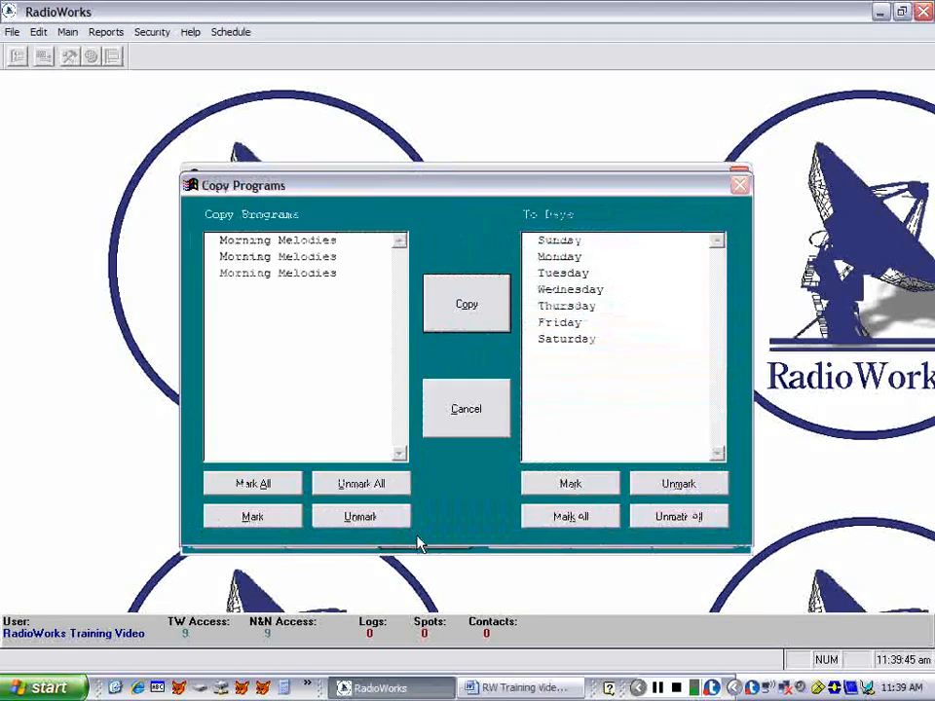
pyautogui.click(287, 488)
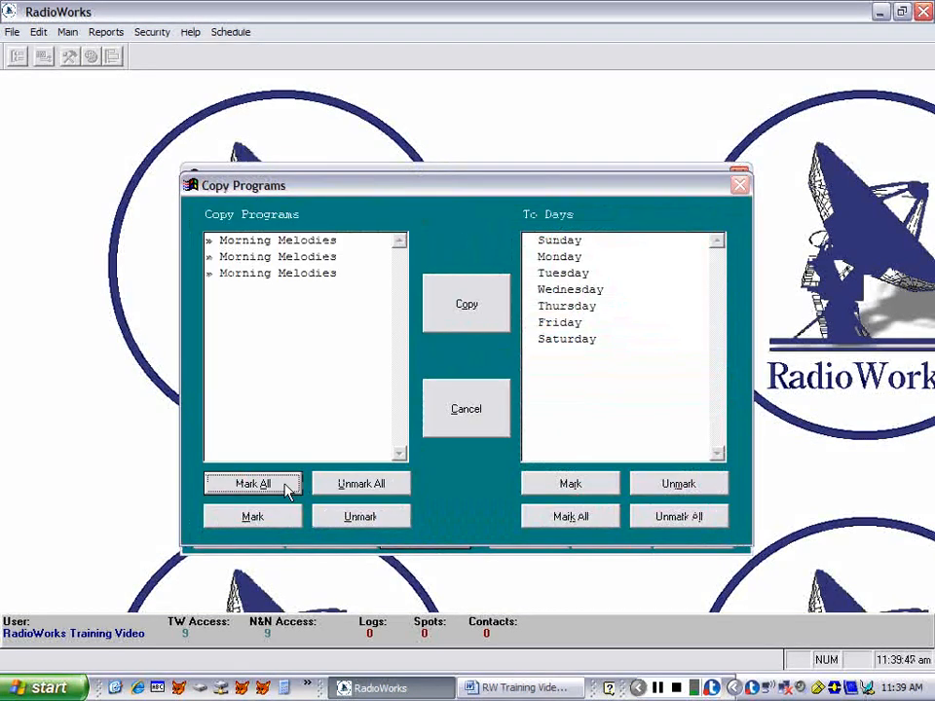
pyautogui.click(553, 328)
pyautogui.doubleClick(553, 327)
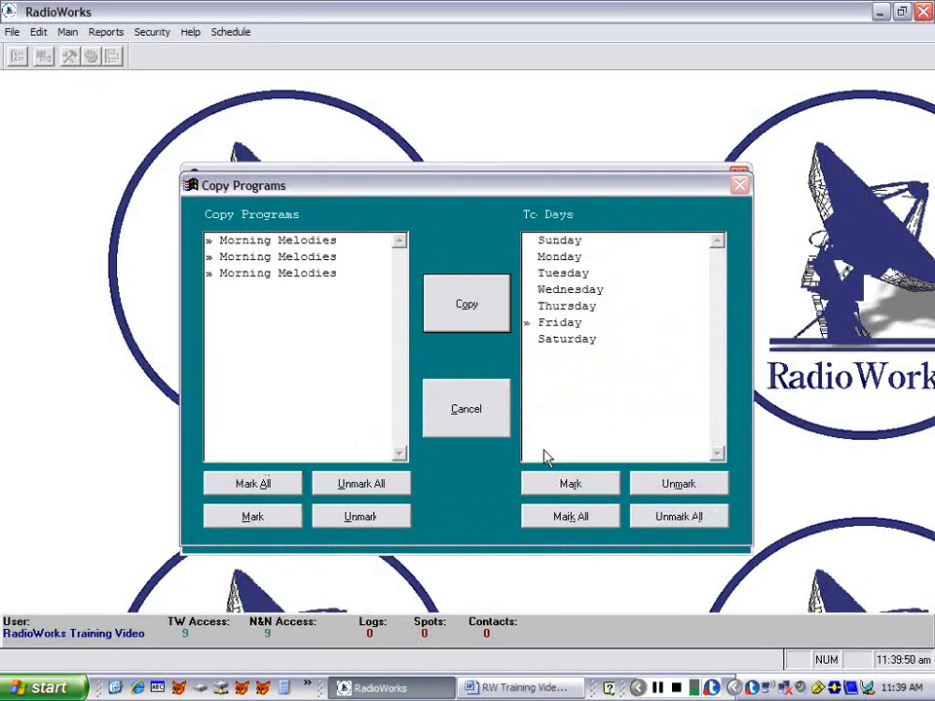
pyautogui.click(467, 309)
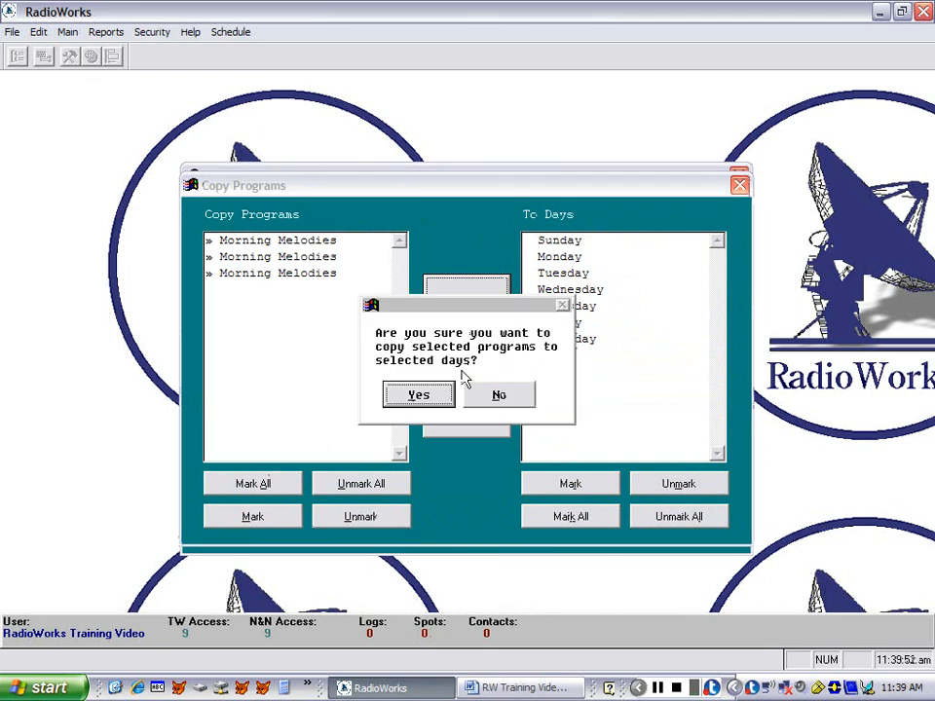
pyautogui.click(418, 394)
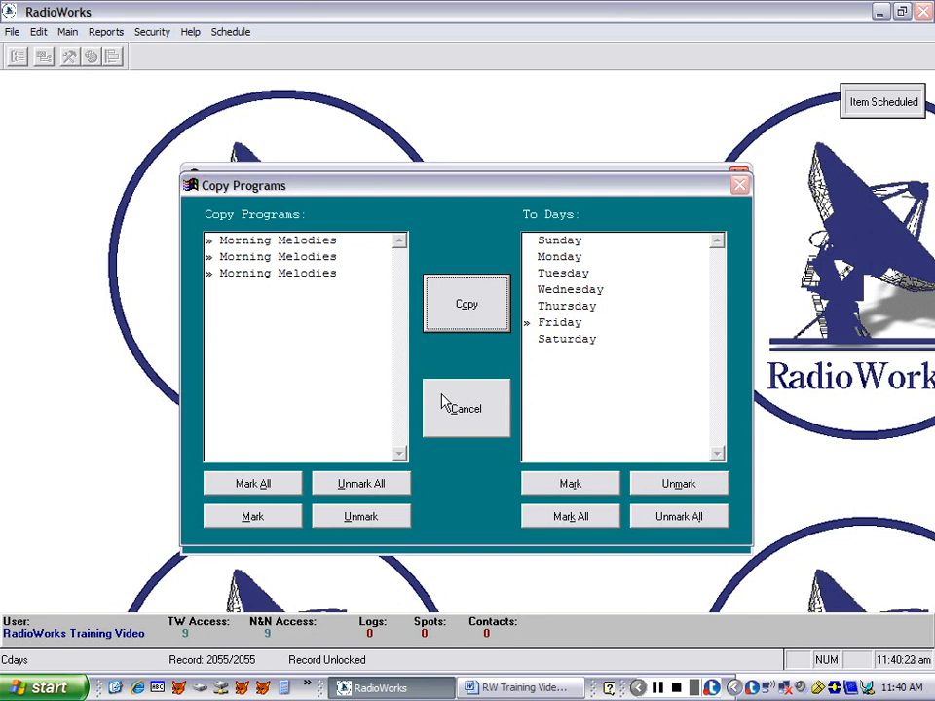
pyautogui.click(443, 402)
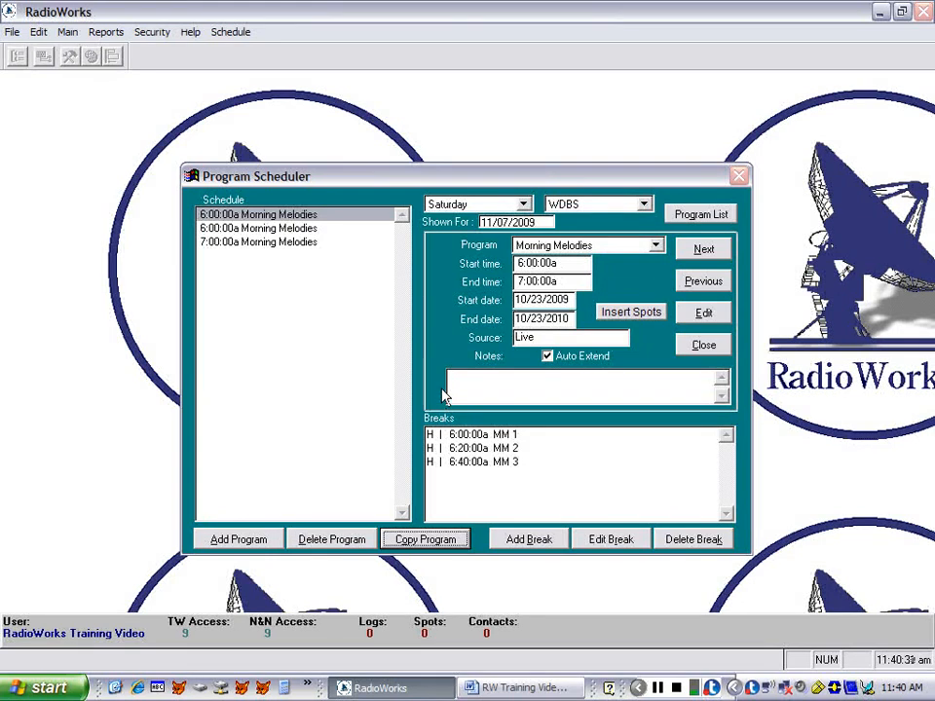
pyautogui.click(524, 204)
pyautogui.click(476, 289)
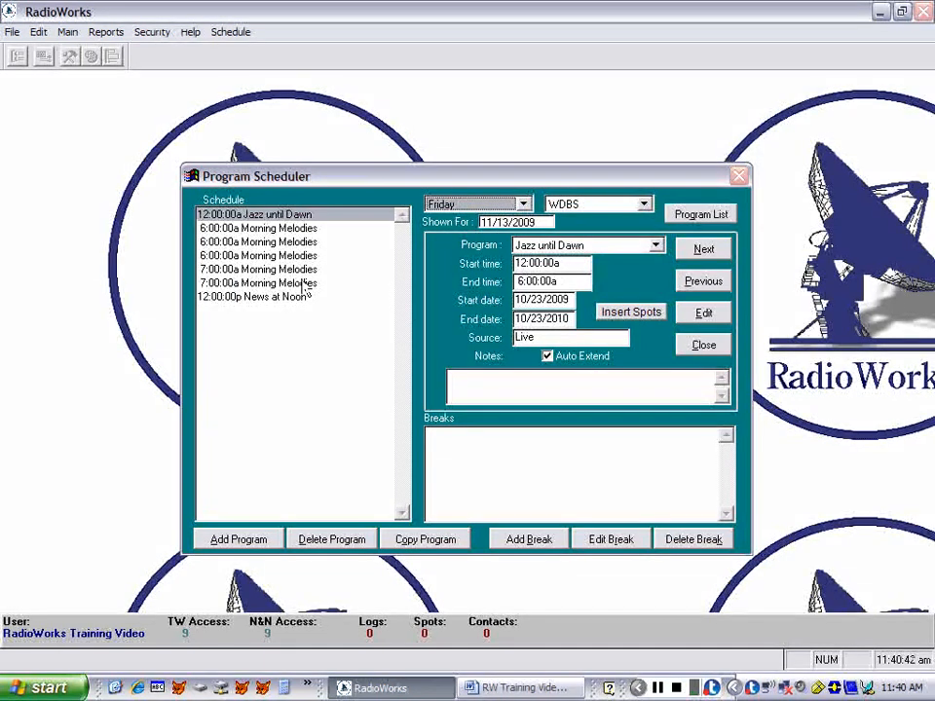
# - Copy only the last Morning Melodies program, the 7:00:00a one, from Saturday to Friday
pyautogui.click(521, 206)
pyautogui.click(444, 304)
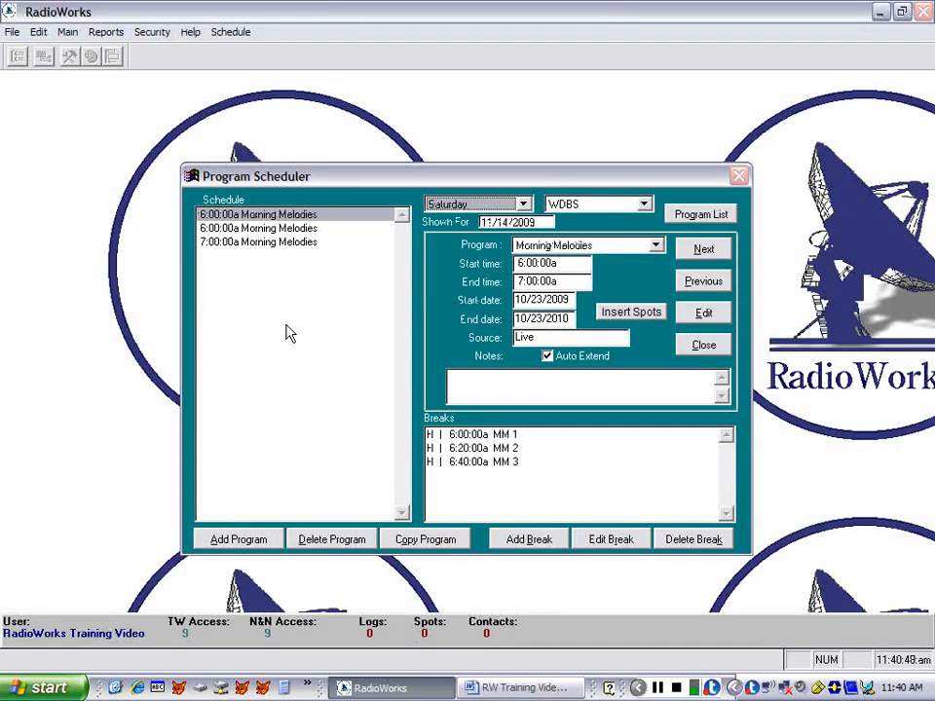
pyautogui.click(419, 543)
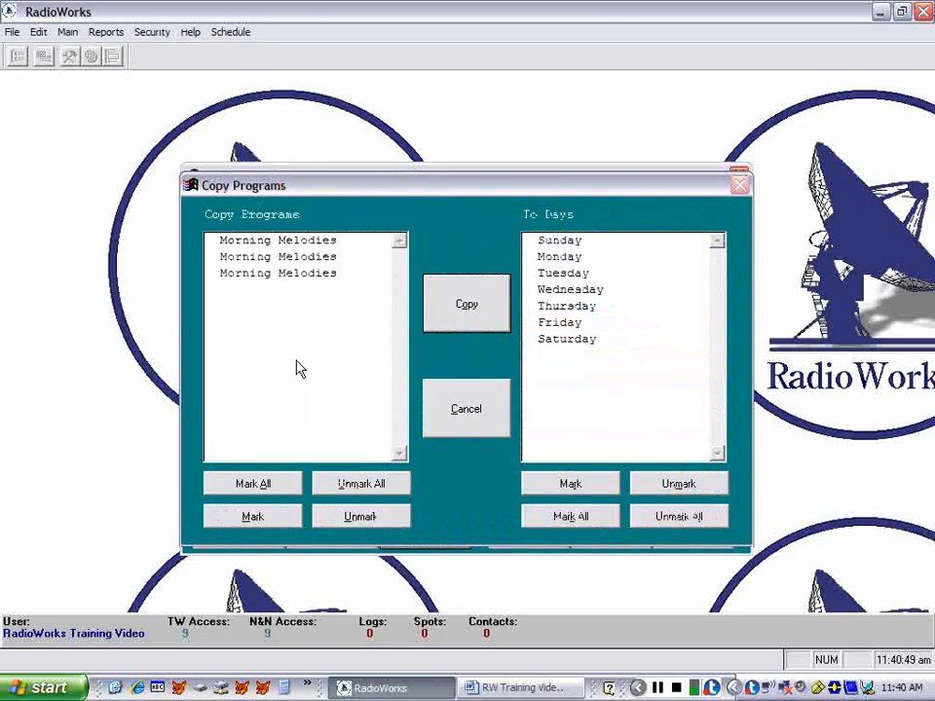
pyautogui.click(274, 278)
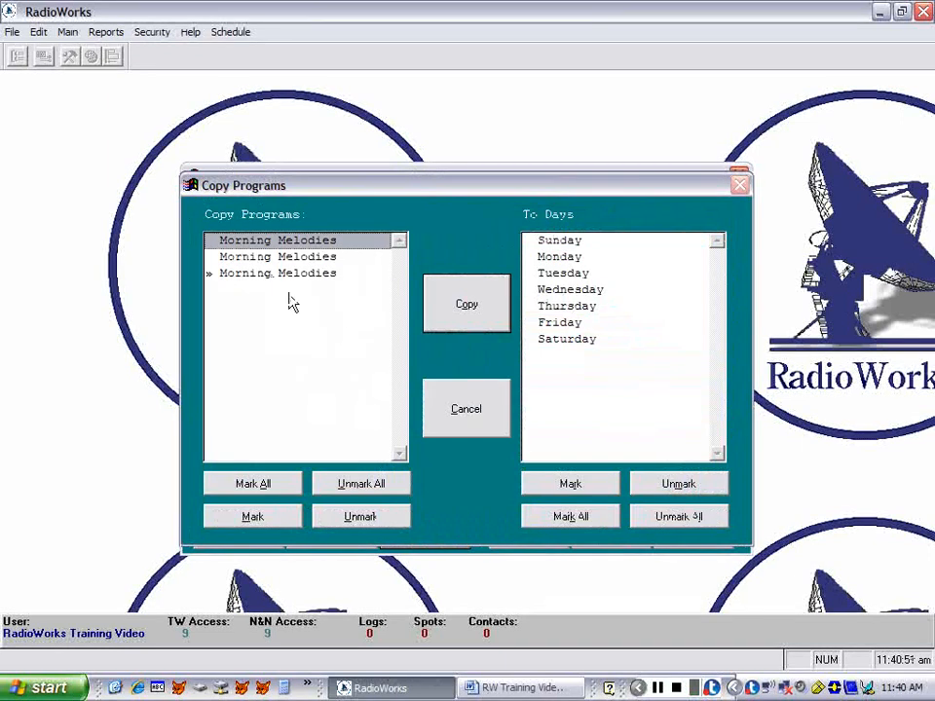
pyautogui.click(554, 329)
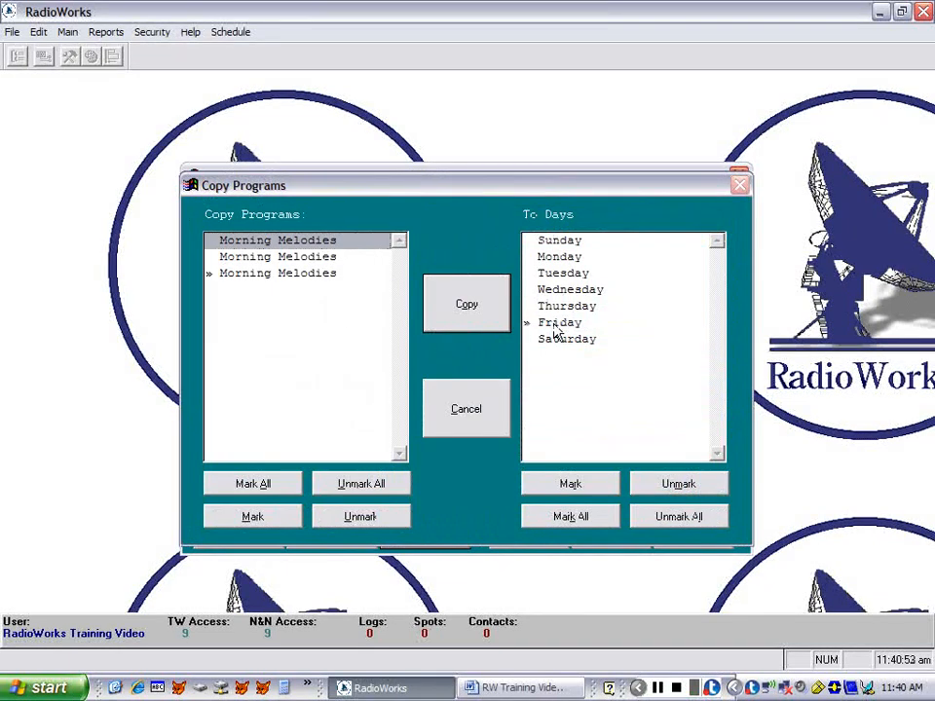
pyautogui.click(451, 317)
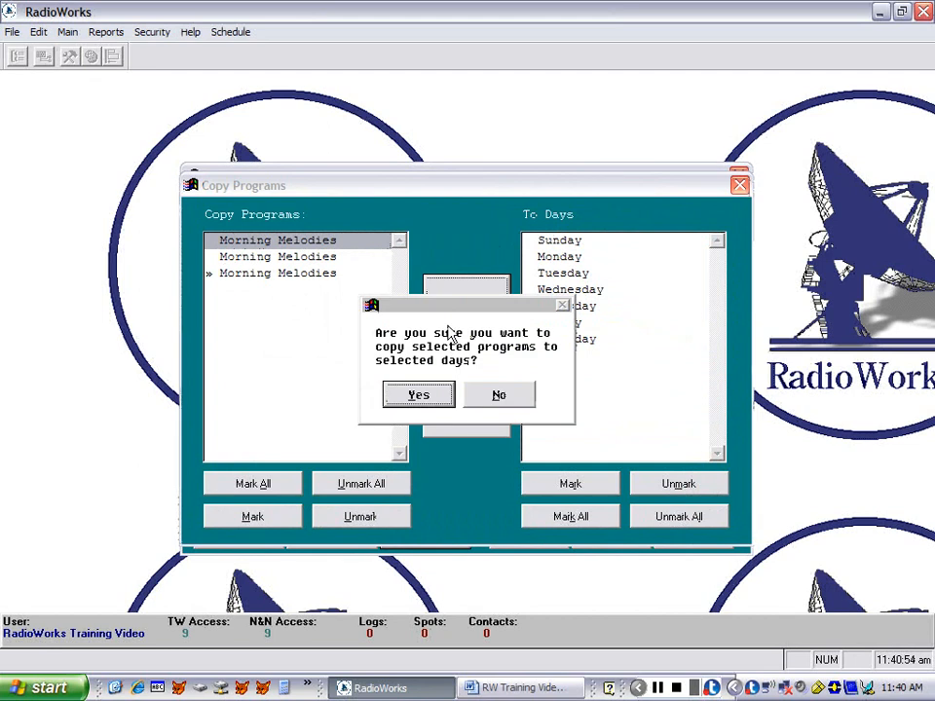
pyautogui.click(443, 393)
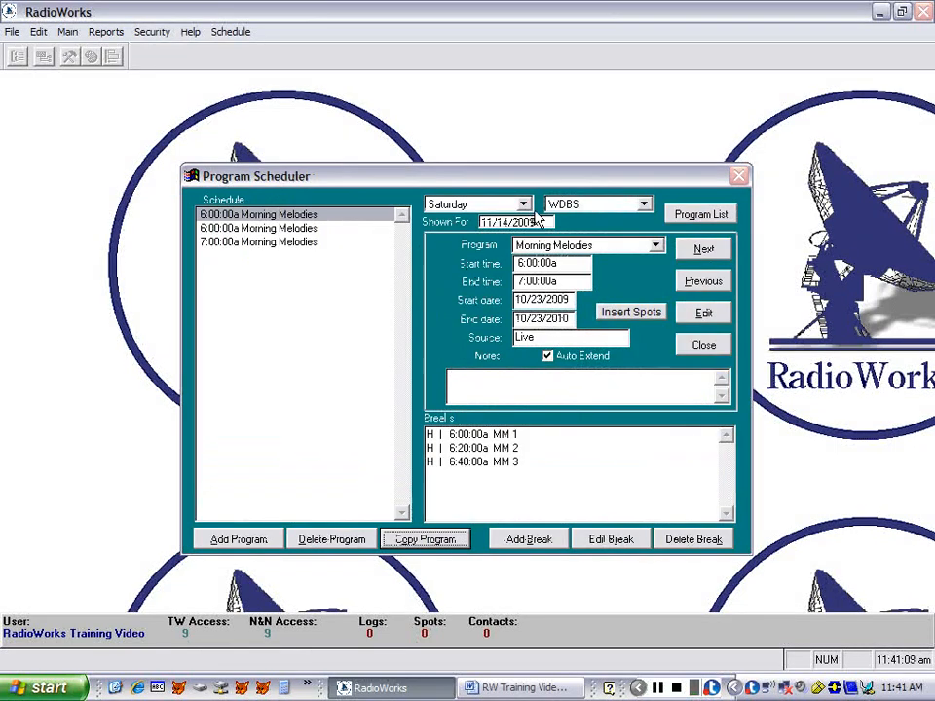
# - Show the Friday schedule and review each 6:00:00a and 7:00:00a Morning Melodies program with its breaks
pyautogui.click(524, 205)
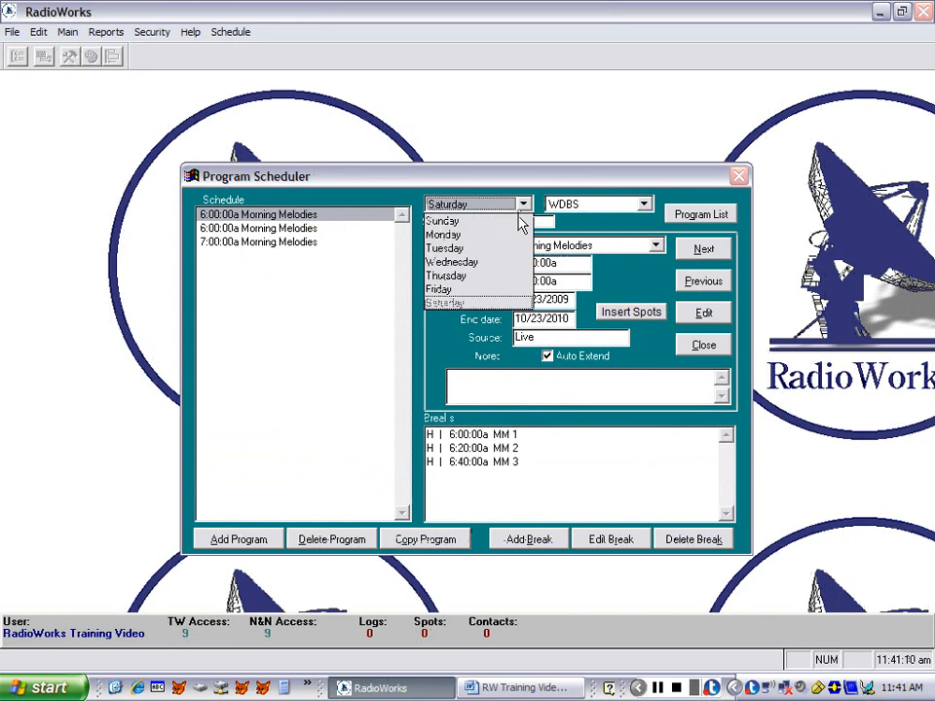
pyautogui.click(475, 292)
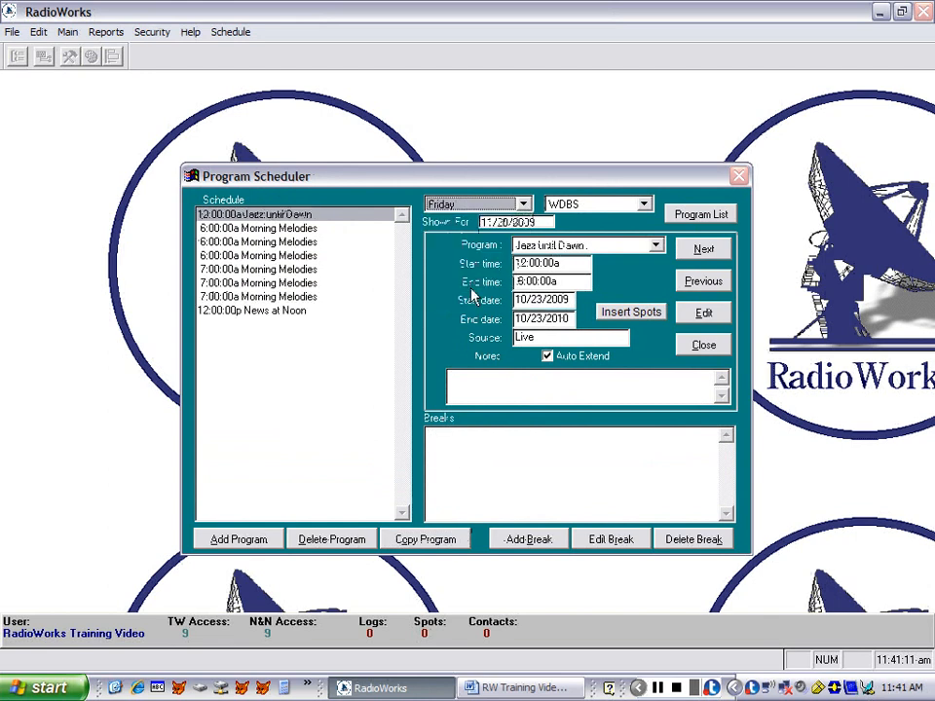
pyautogui.click(262, 230)
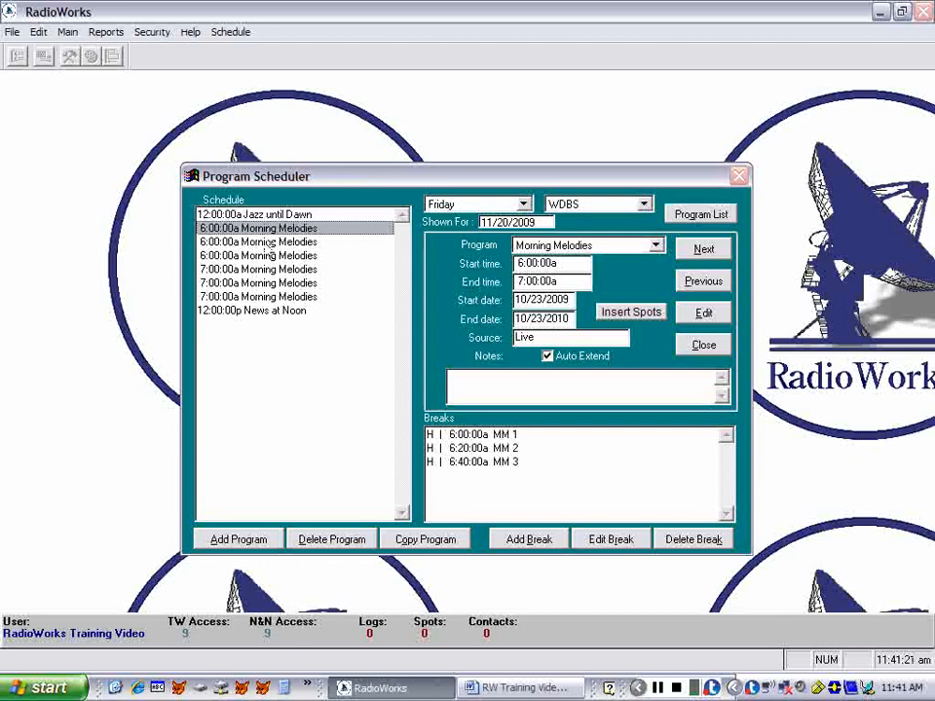
pyautogui.click(268, 243)
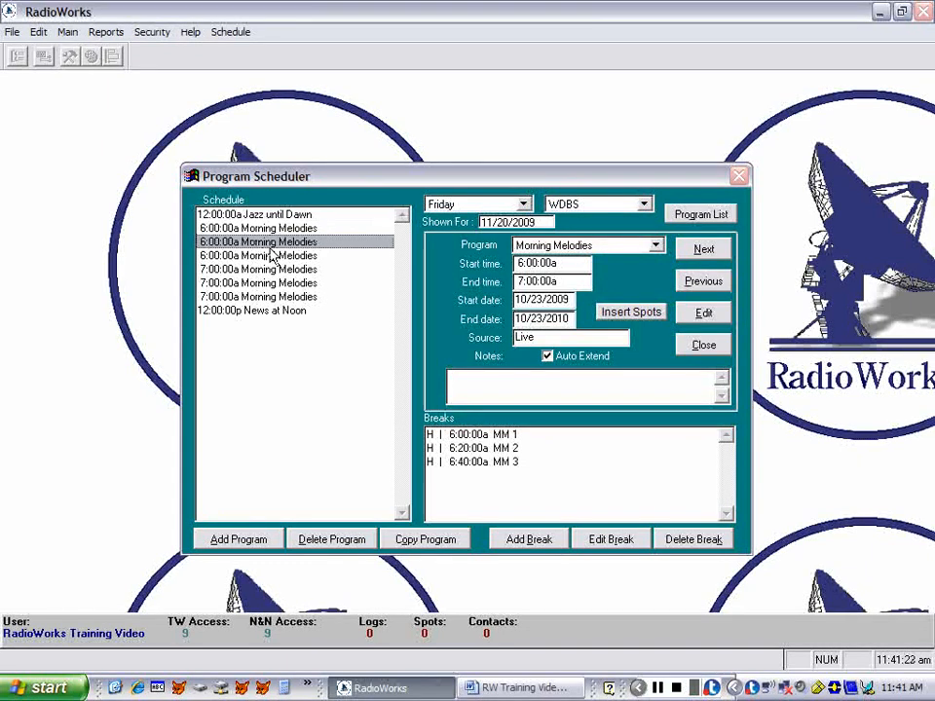
pyautogui.click(273, 256)
pyautogui.click(276, 270)
pyautogui.click(277, 282)
pyautogui.click(276, 300)
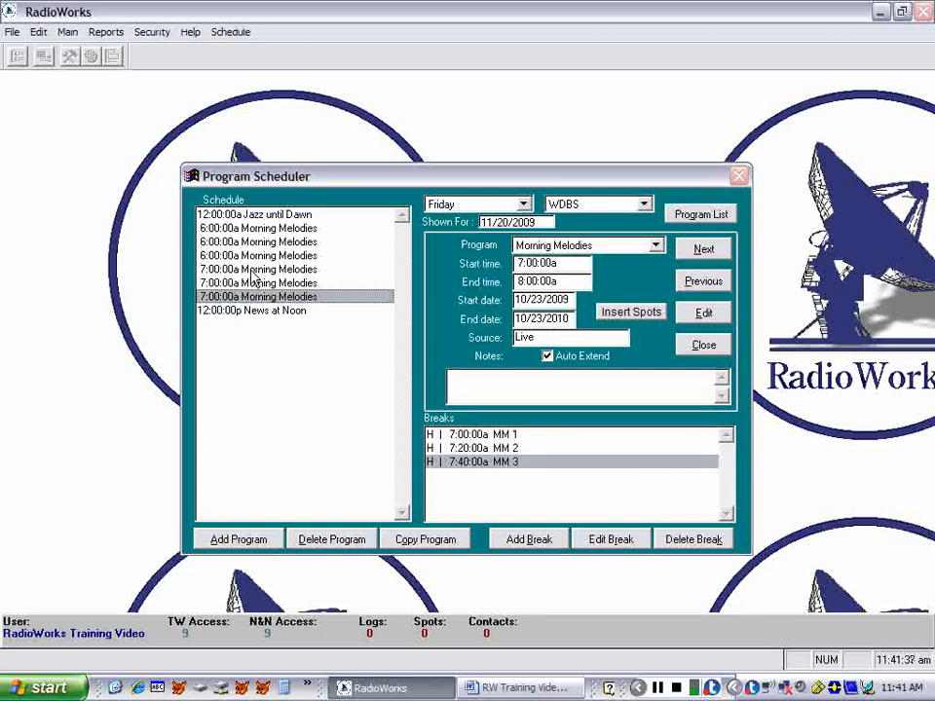
# - Reschedule Friday's second 6:00:00a Morning Melodies program to 8:00:00a–9:00:00a and move its breaks along with it
pyautogui.click(256, 242)
pyautogui.click(703, 314)
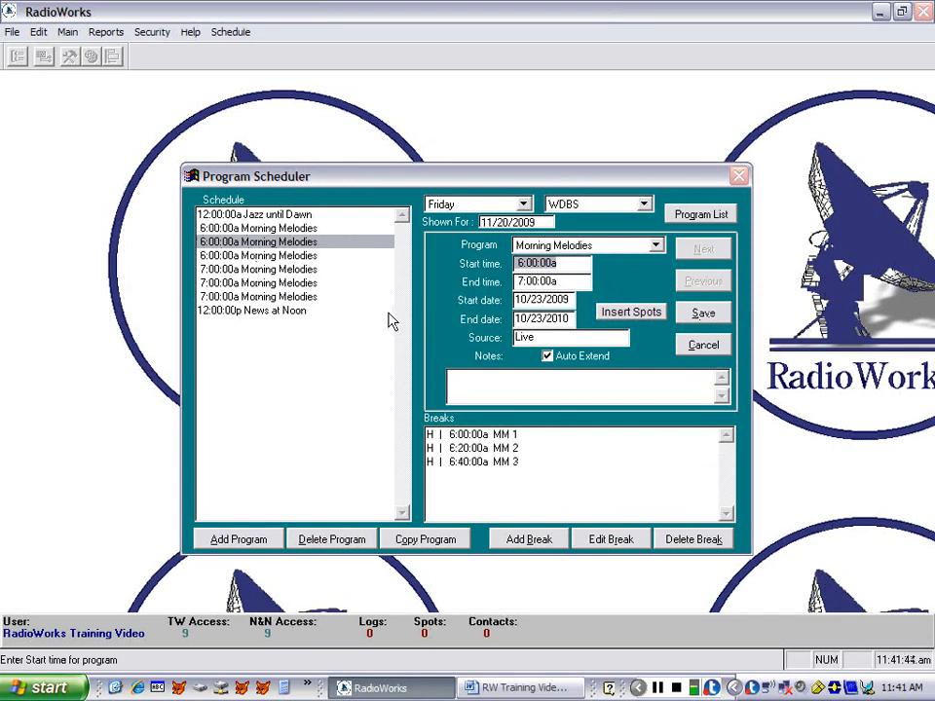
pyautogui.write('08:00')
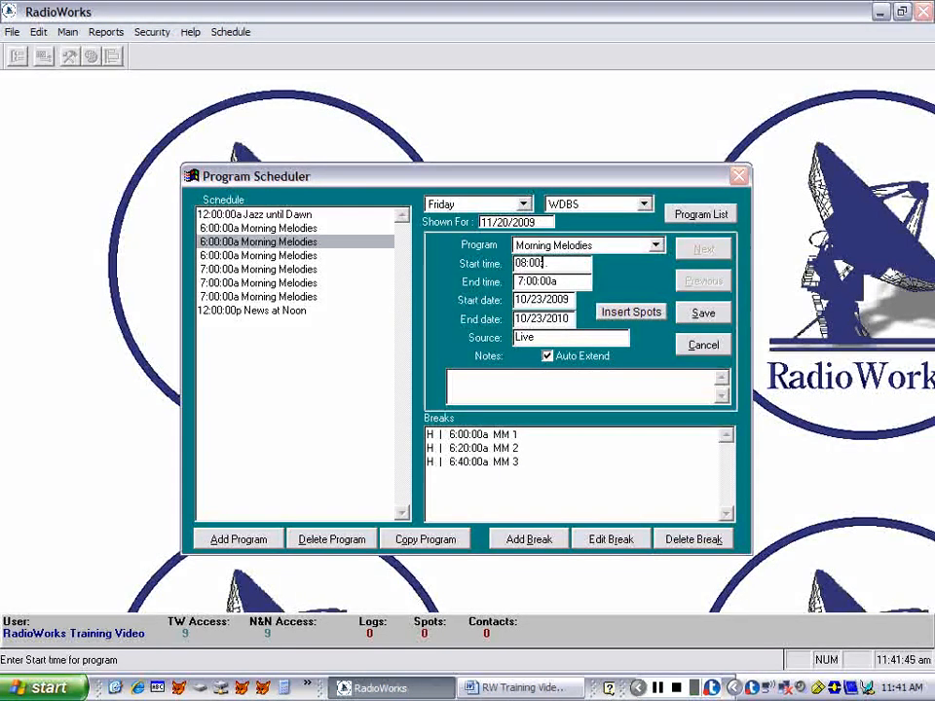
pyautogui.press('Tab')
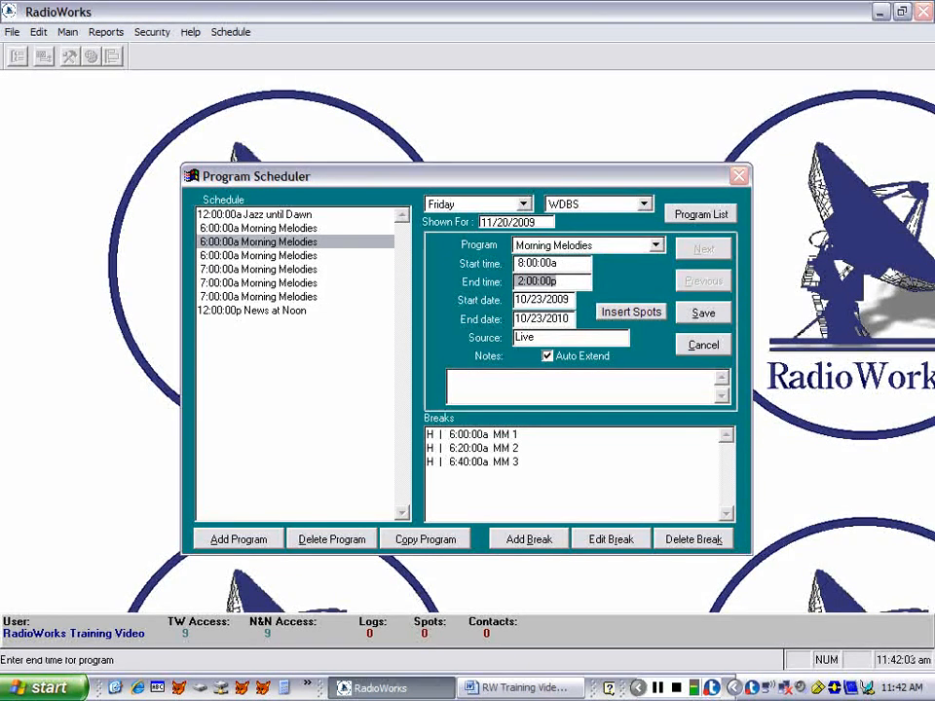
pyautogui.write('2300')
pyautogui.press('Tab')
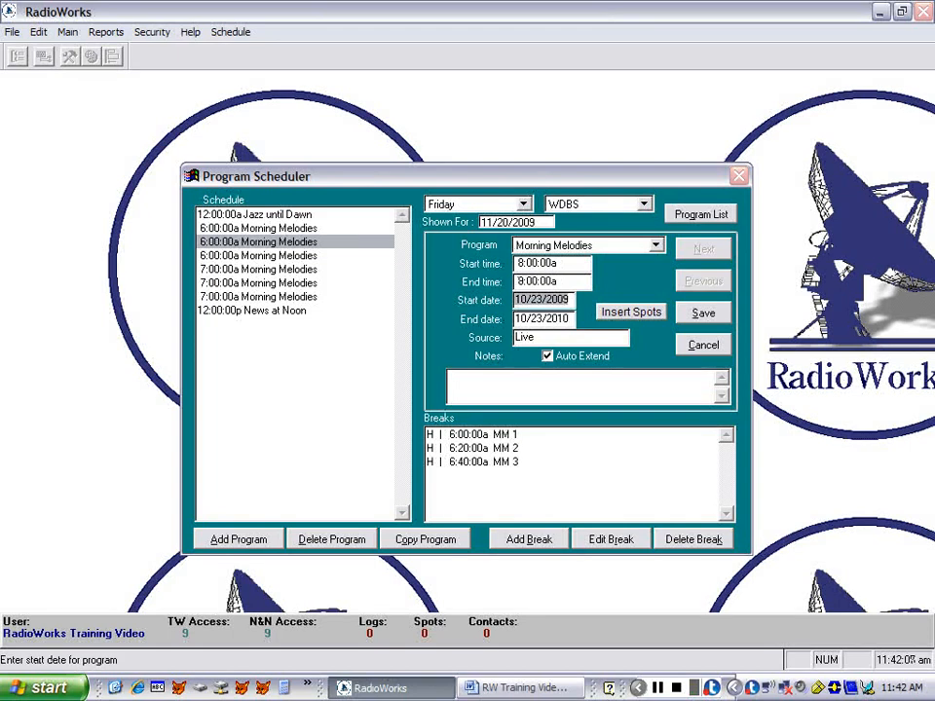
pyautogui.click(702, 313)
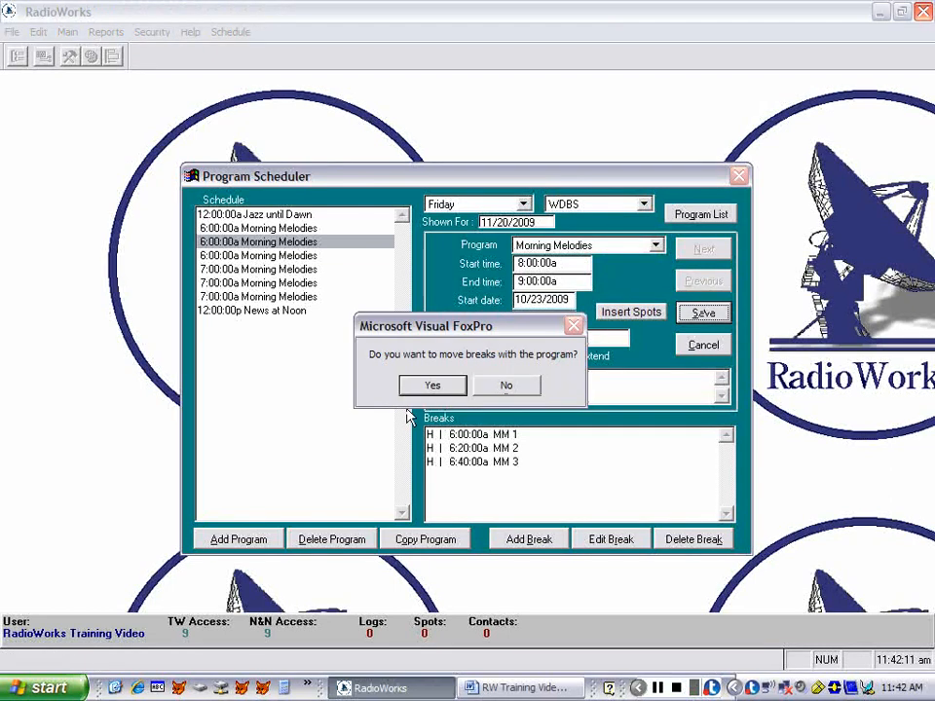
pyautogui.click(435, 387)
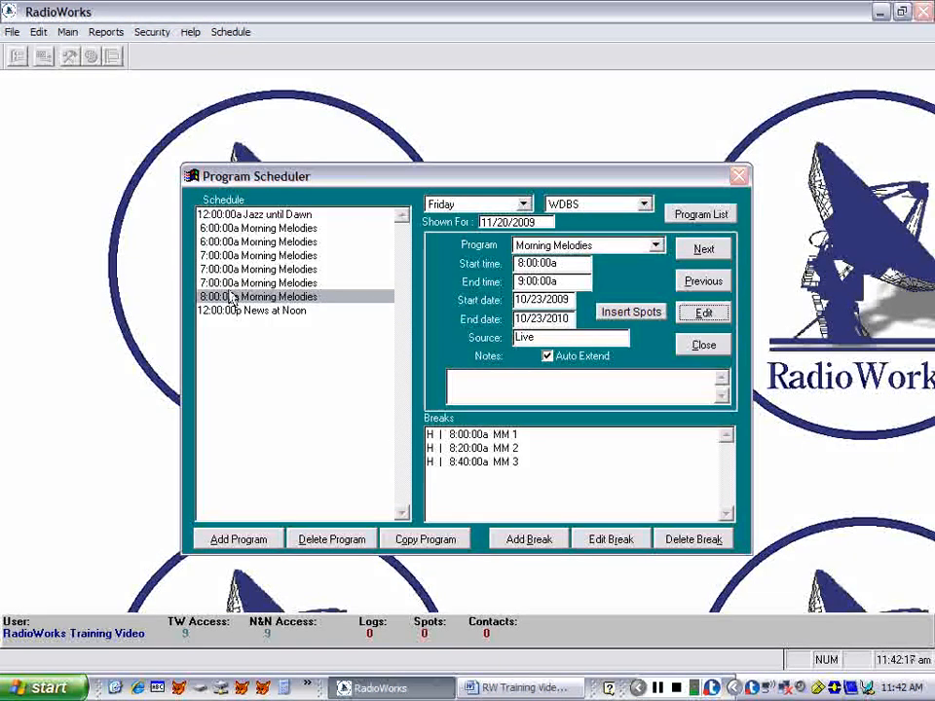
# - Reschedule Friday's remaining second 6:00:00a Morning Melodies program to 9:00:00a–10:00:00a and move its breaks along with it
pyautogui.click(220, 241)
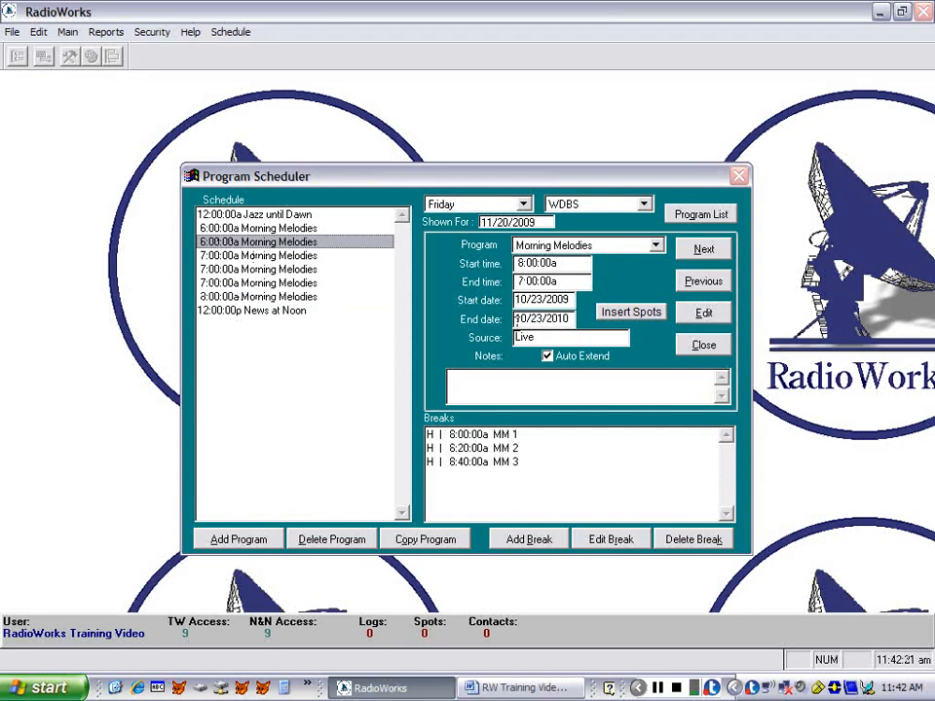
pyautogui.click(701, 315)
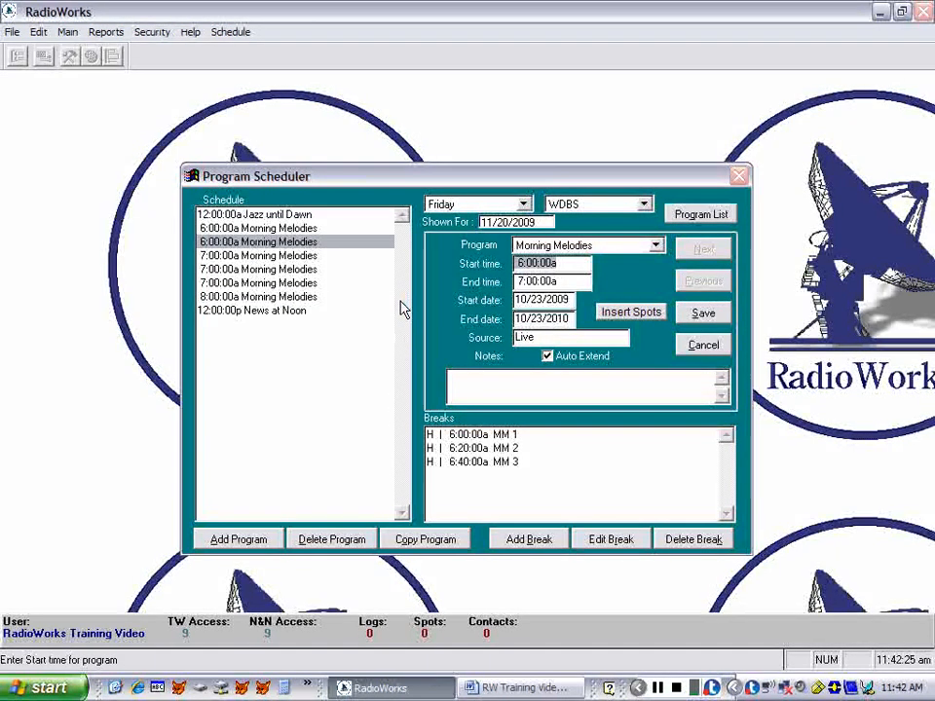
pyautogui.write('08:00')
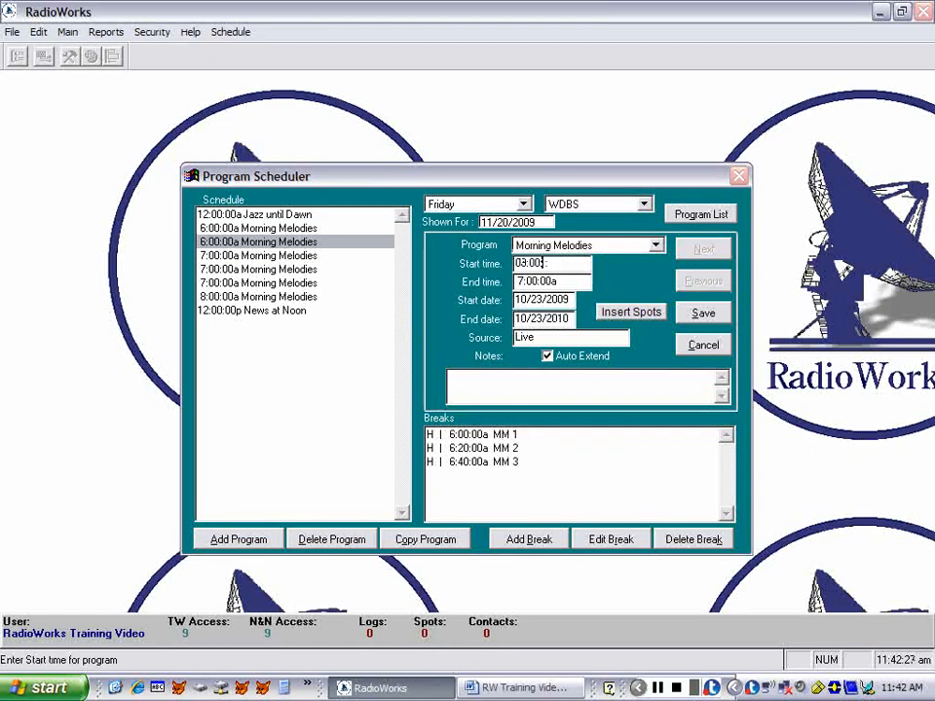
pyautogui.press('Tab')
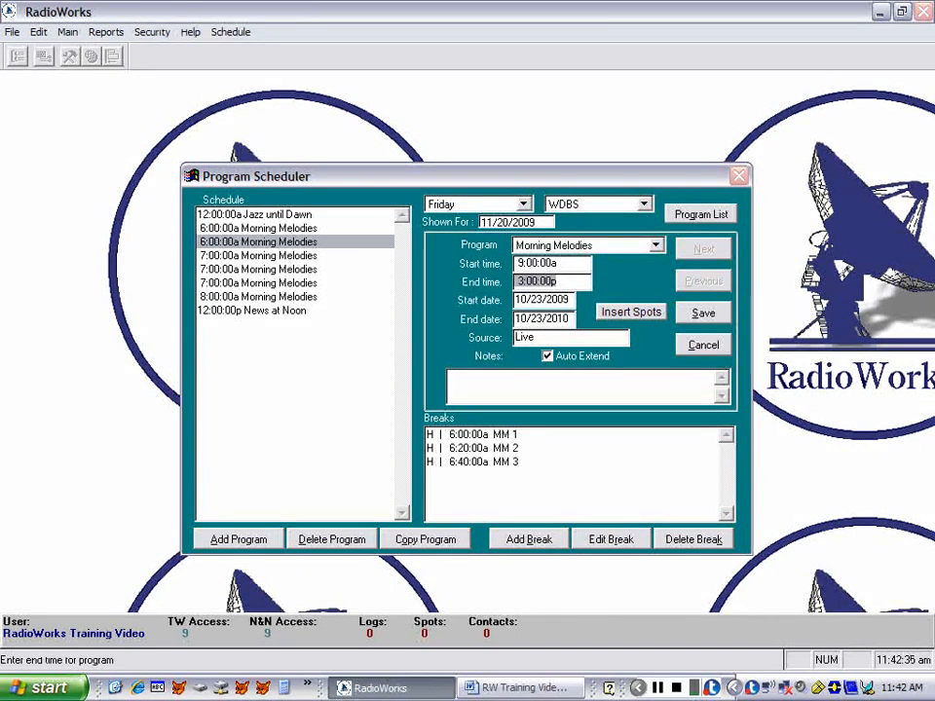
pyautogui.write('10:00:00a')
pyautogui.press('Tab')
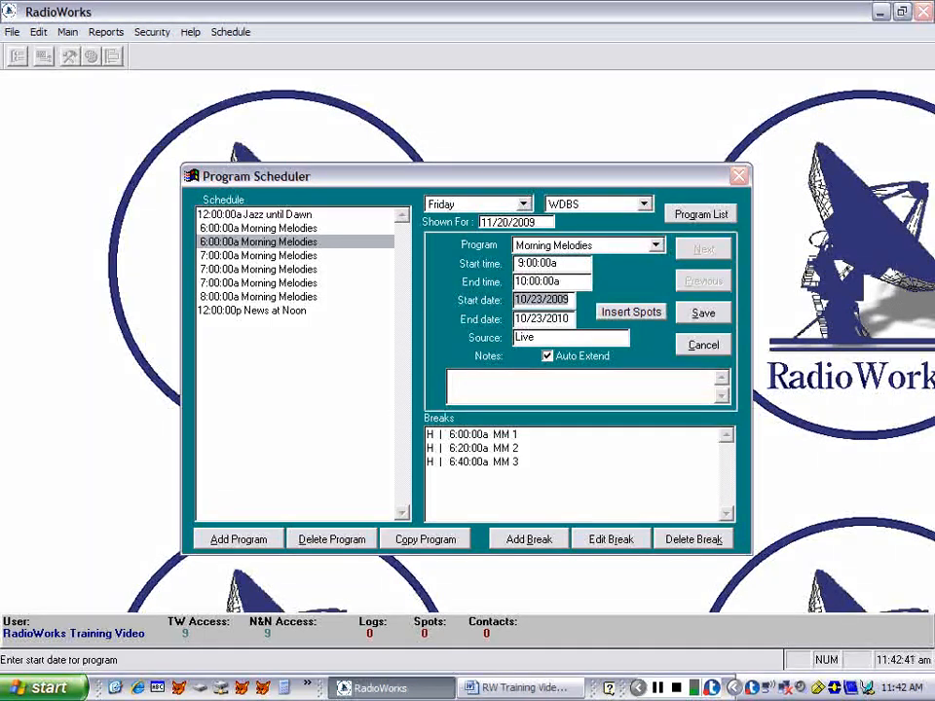
pyautogui.click(694, 322)
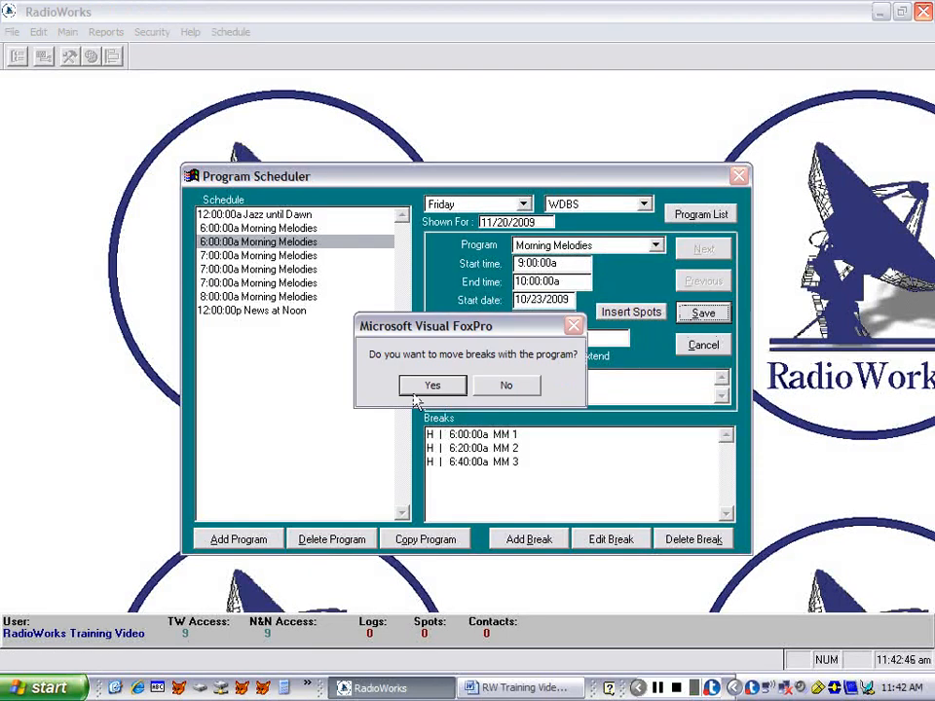
pyautogui.click(411, 389)
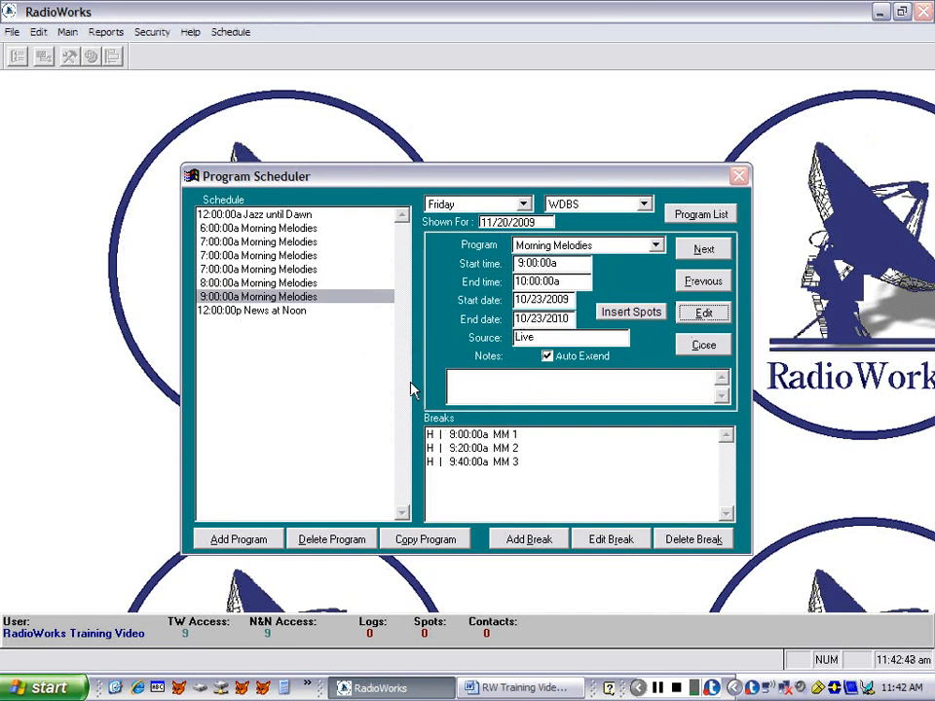
# - Select Friday's first 7:00:00a Morning Melodies program, and set the Morning Melodies length to 01:00:00 in the program list
pyautogui.click(250, 244)
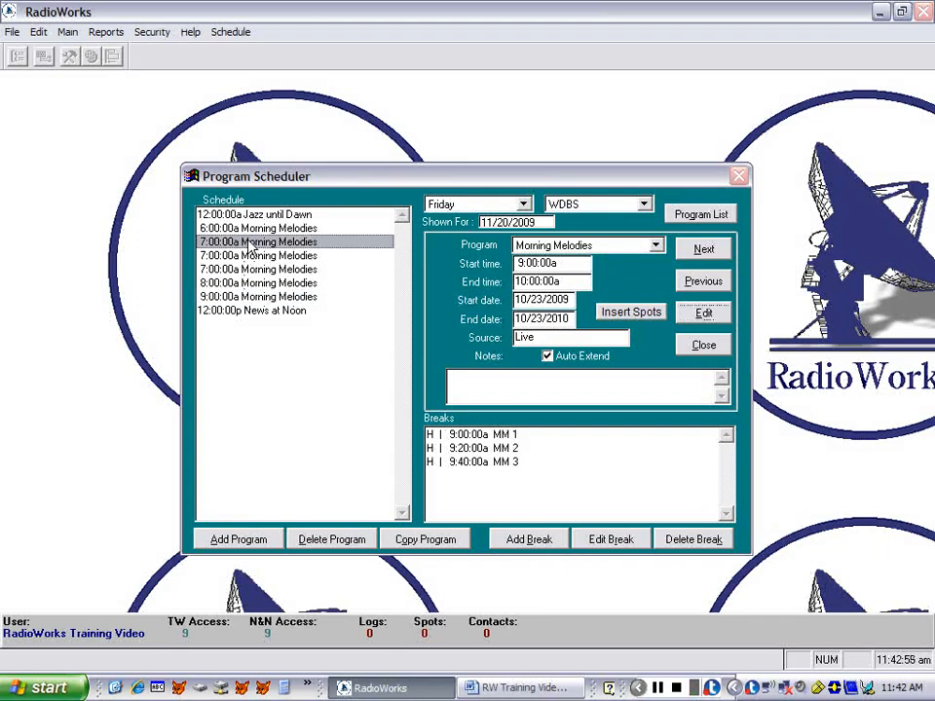
pyautogui.click(697, 214)
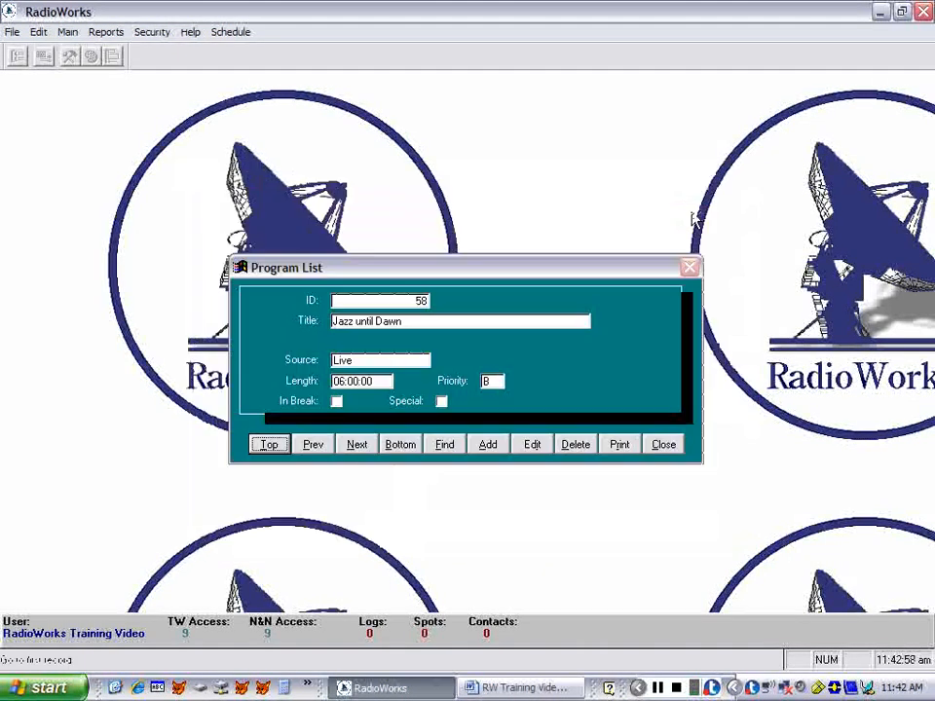
pyautogui.click(445, 449)
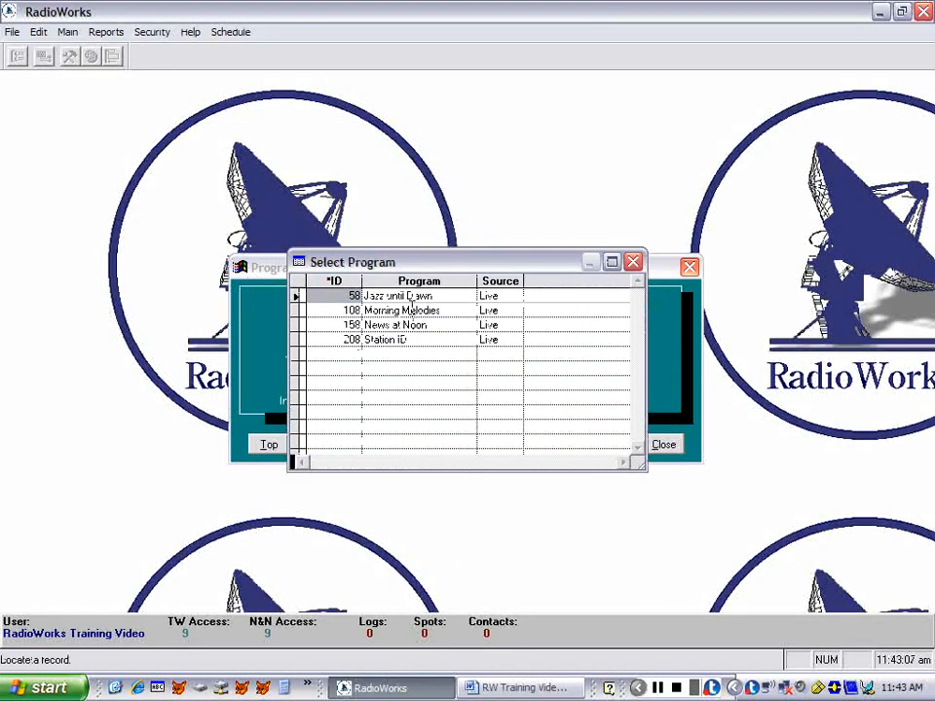
pyautogui.doubleClick(411, 309)
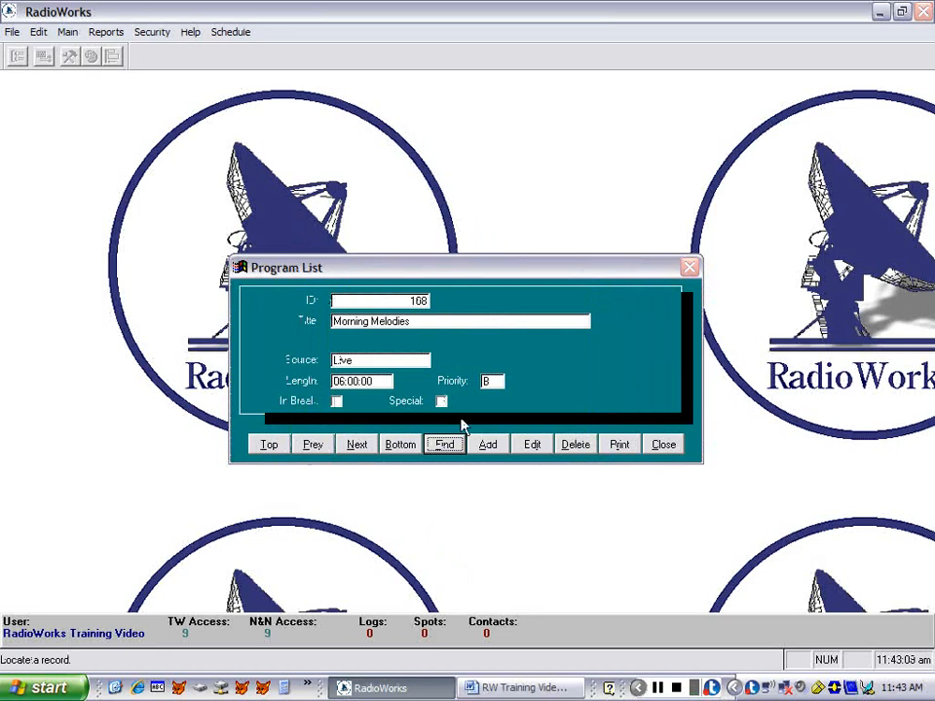
pyautogui.click(531, 445)
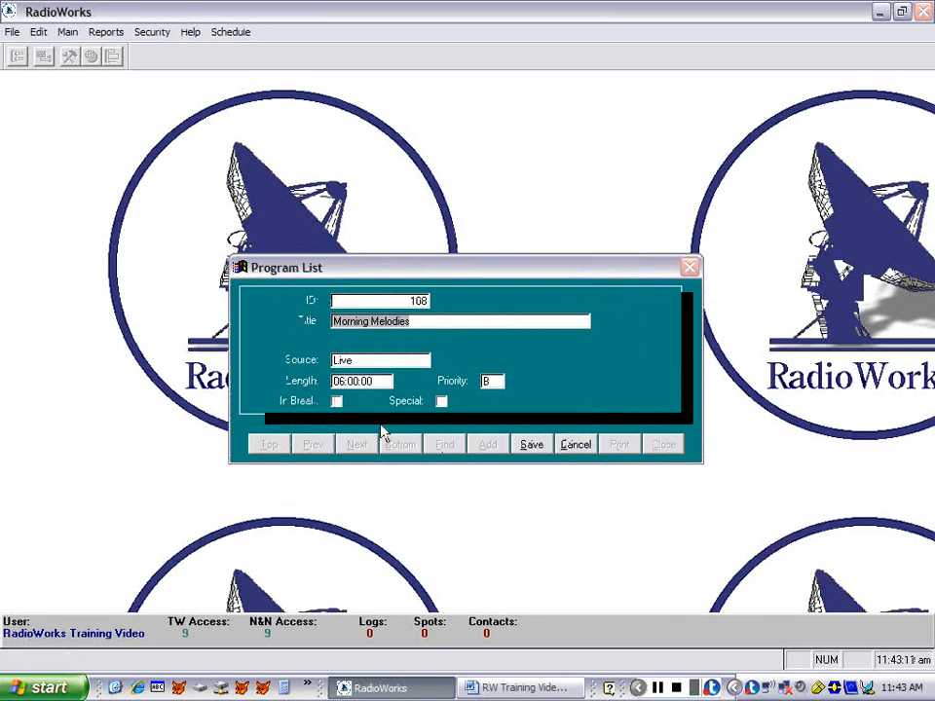
pyautogui.click(336, 382)
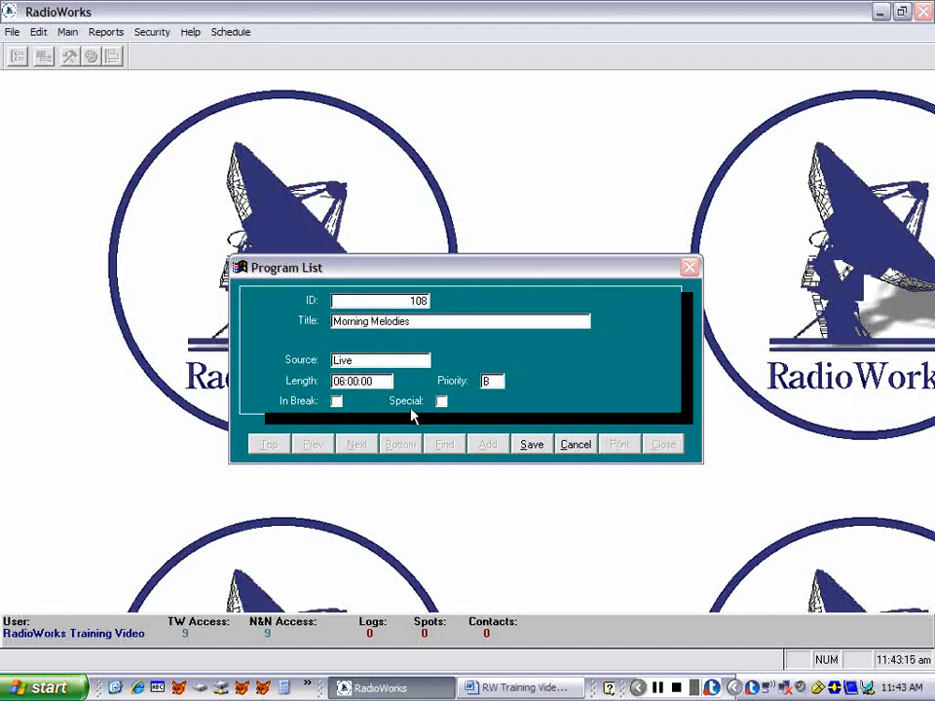
pyautogui.write('01')
pyautogui.click(536, 446)
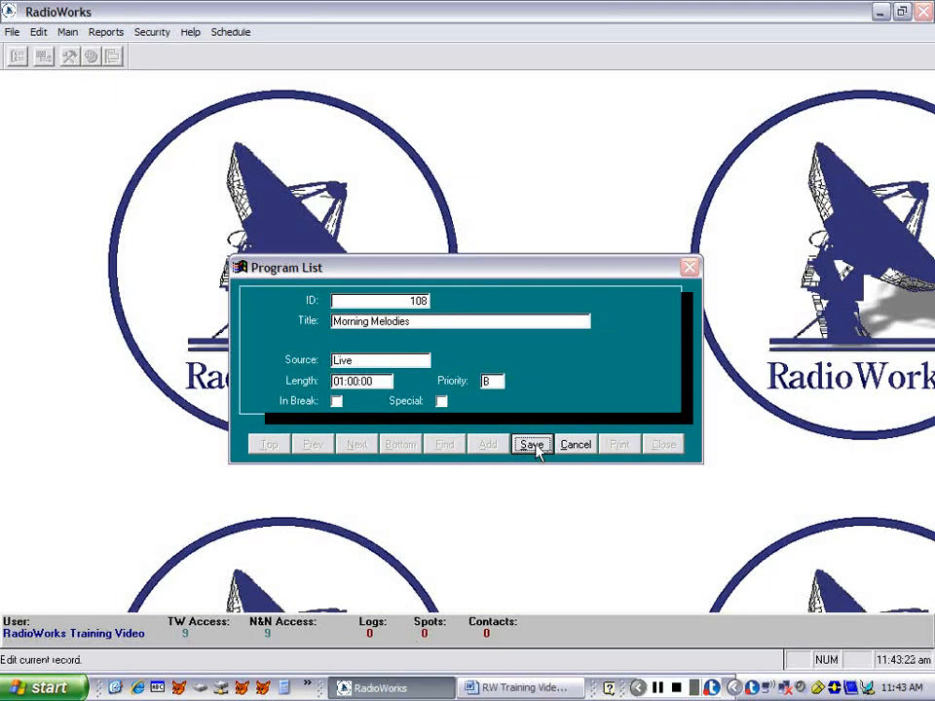
pyautogui.click(536, 449)
pyautogui.click(663, 446)
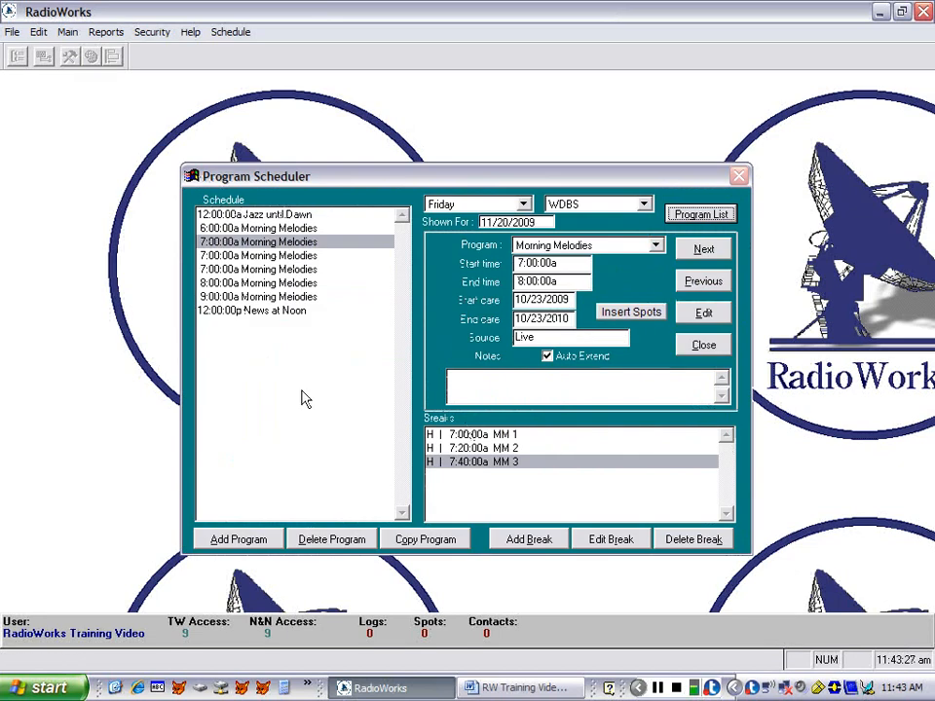
# - Reschedule Friday's first 7:00:00a Morning Melodies program to 10:00:00a–11:00:00a and move its breaks along with it
pyautogui.click(695, 317)
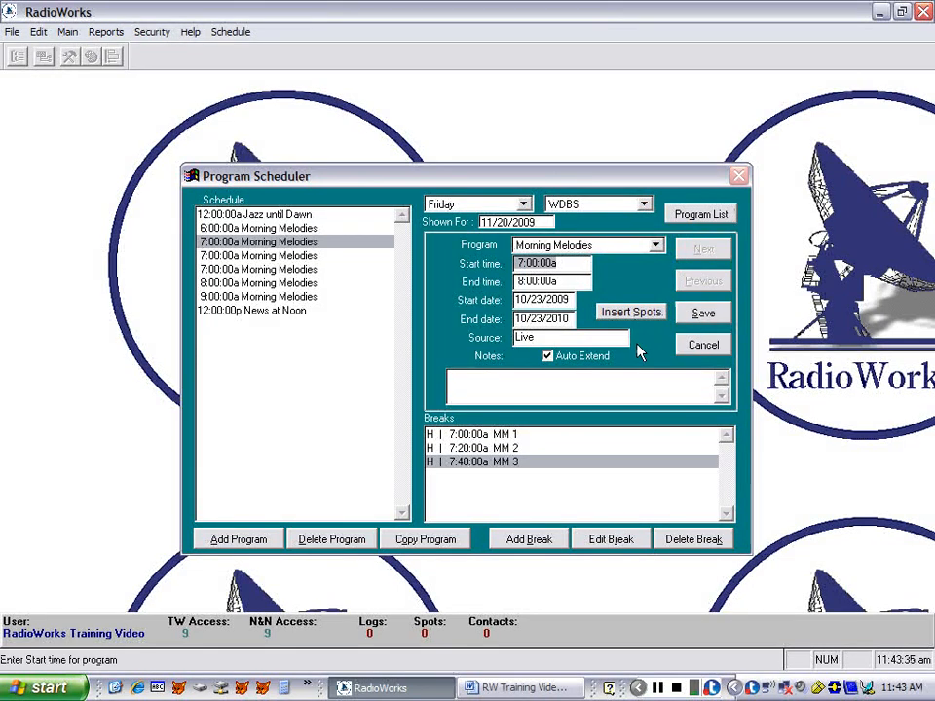
pyautogui.write('10: :')
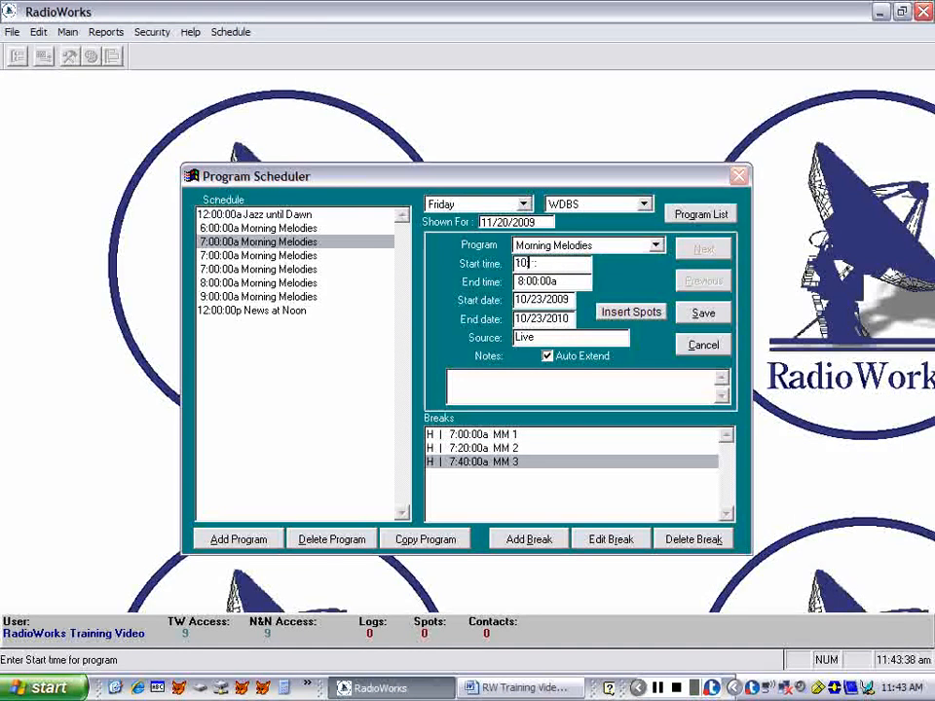
pyautogui.write('00:00a')
pyautogui.press('Tab')
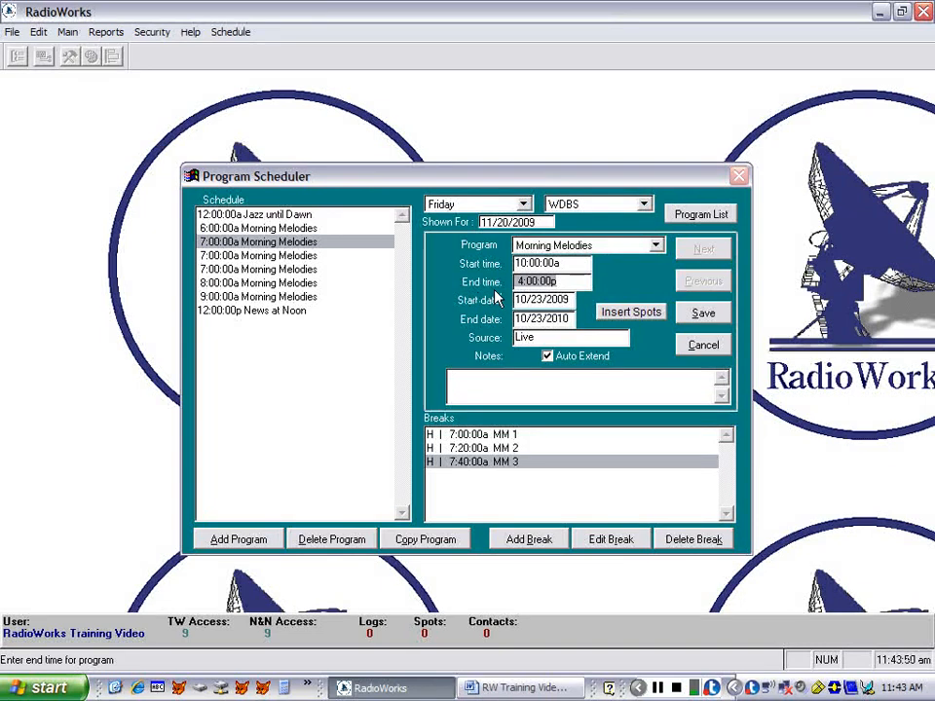
pyautogui.write('11:00:')
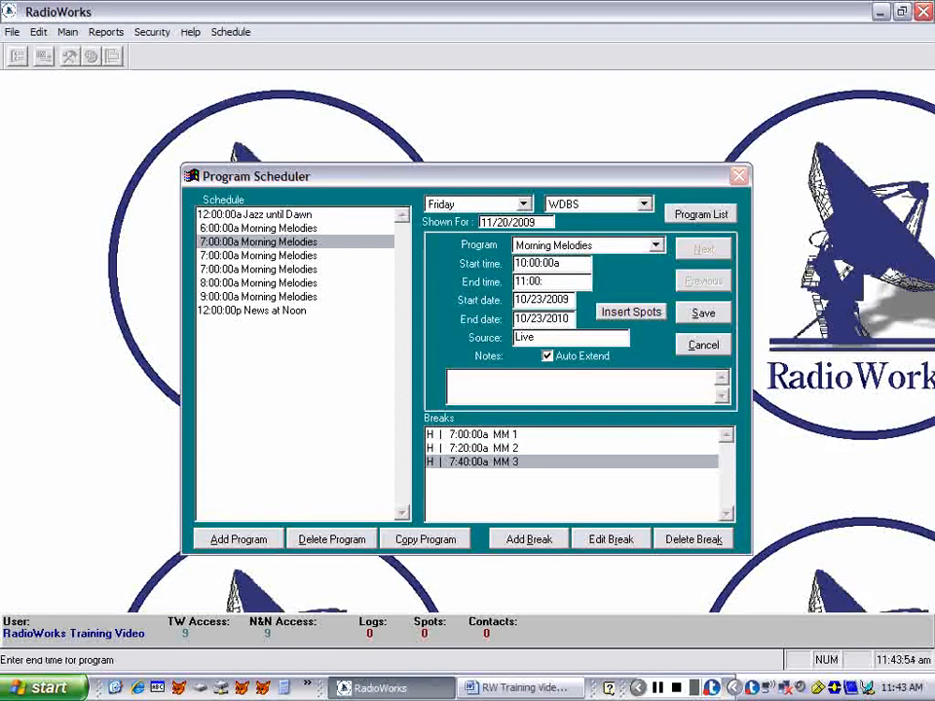
pyautogui.write('00a')
pyautogui.press('Tab')
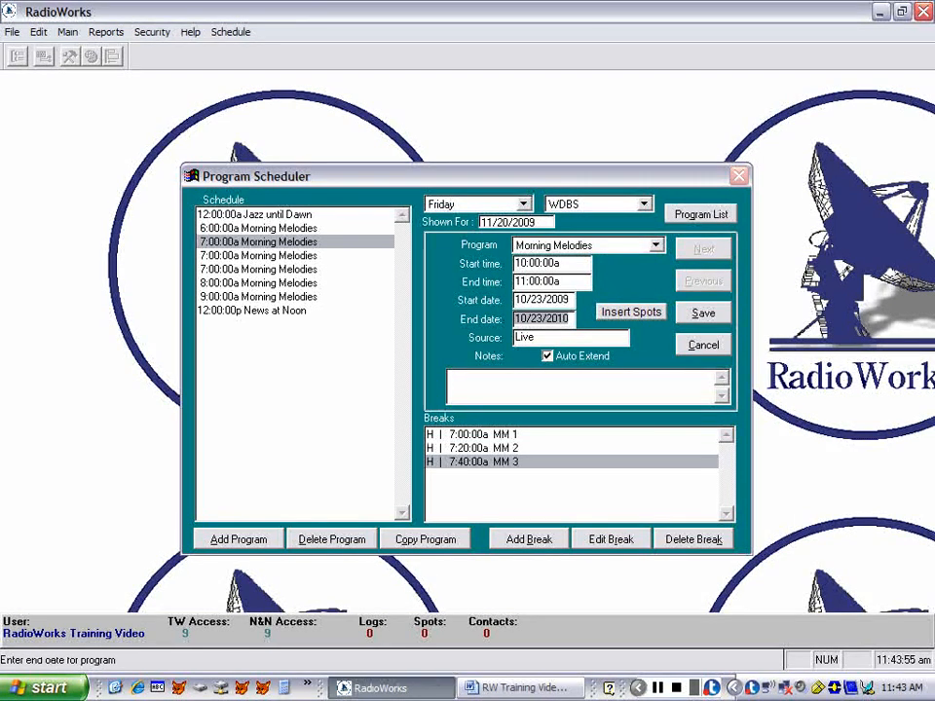
pyautogui.click(701, 313)
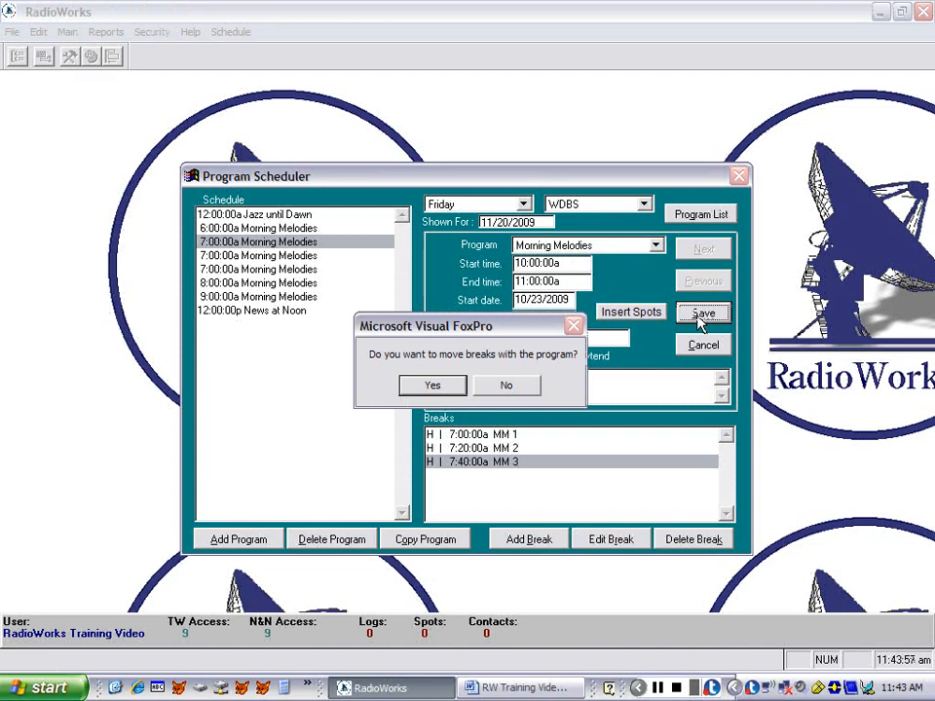
pyautogui.click(434, 387)
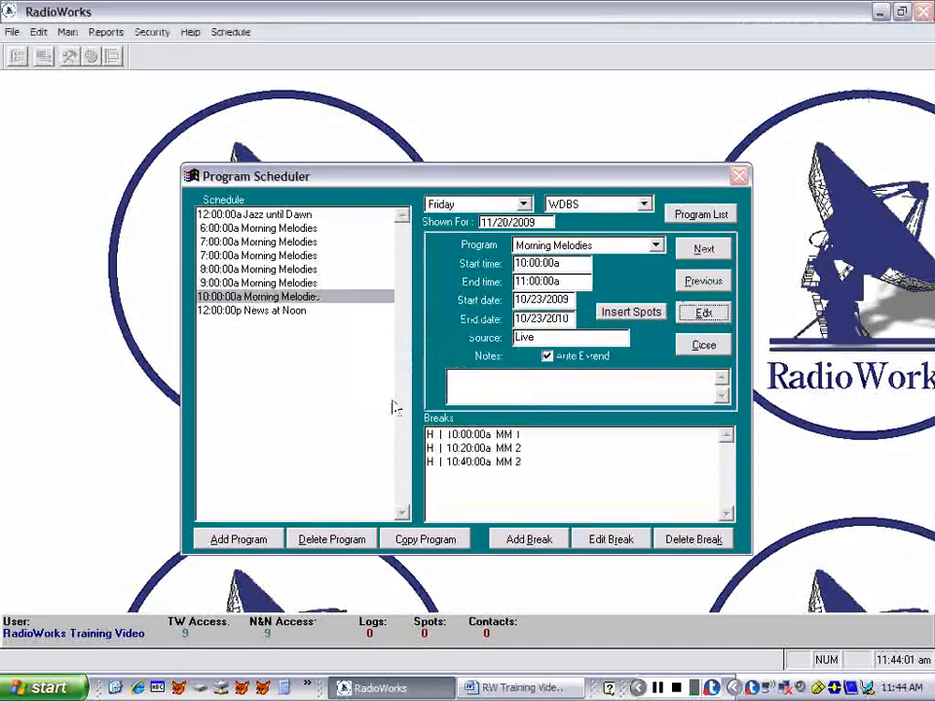
# - Reschedule Friday's second 7:00:00a Morning Melodies program to 11:00:00a–12:00:00p and move its breaks along with it
pyautogui.click(253, 257)
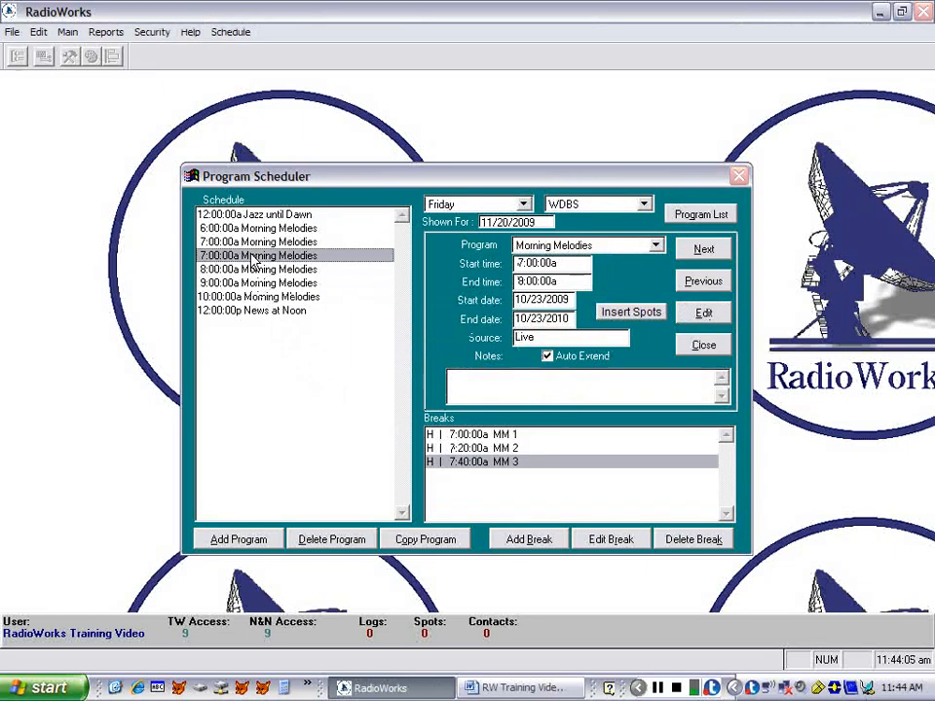
pyautogui.click(703, 317)
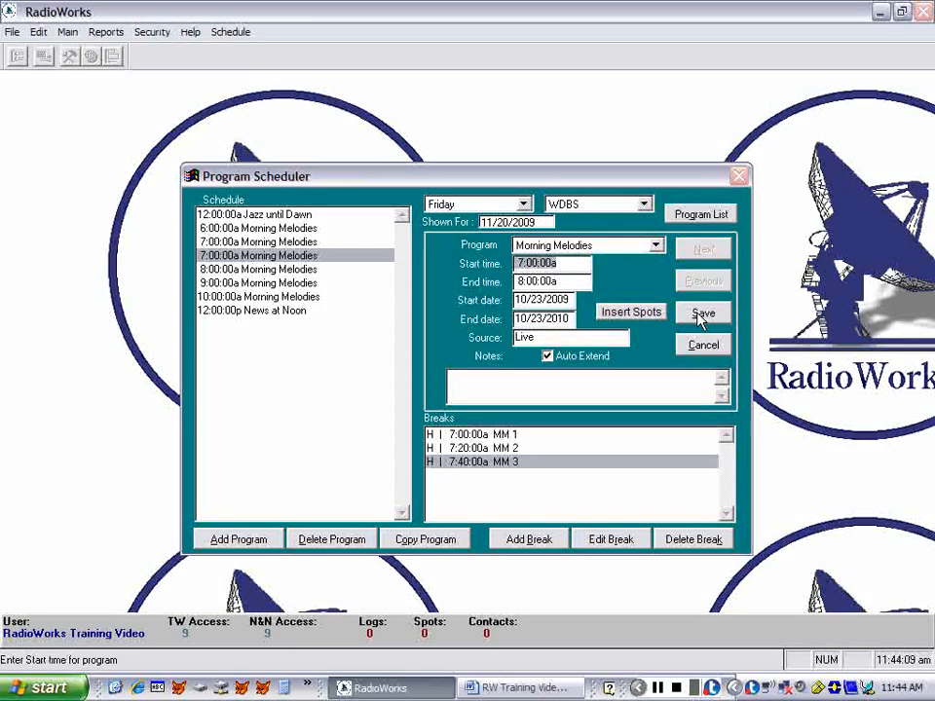
pyautogui.write('11:00')
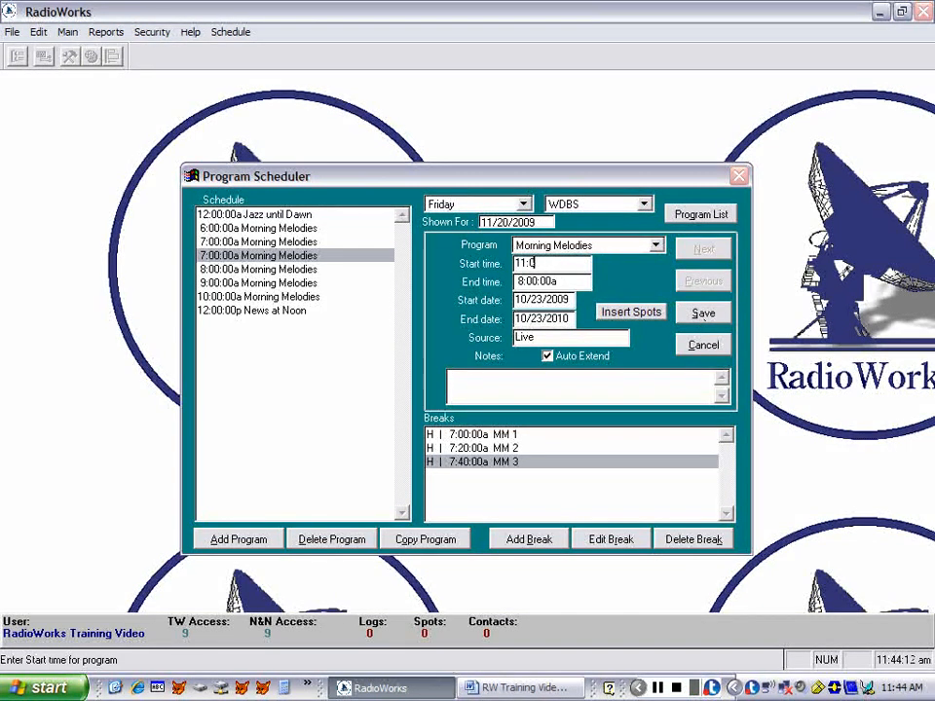
pyautogui.press('Tab')
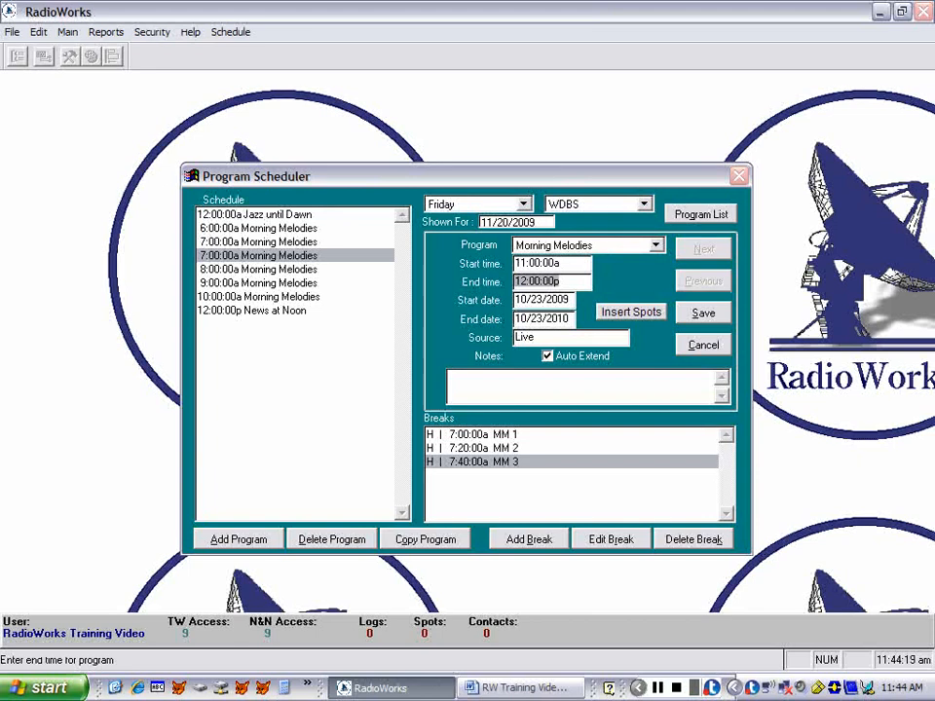
pyautogui.click(697, 318)
pyautogui.click(432, 387)
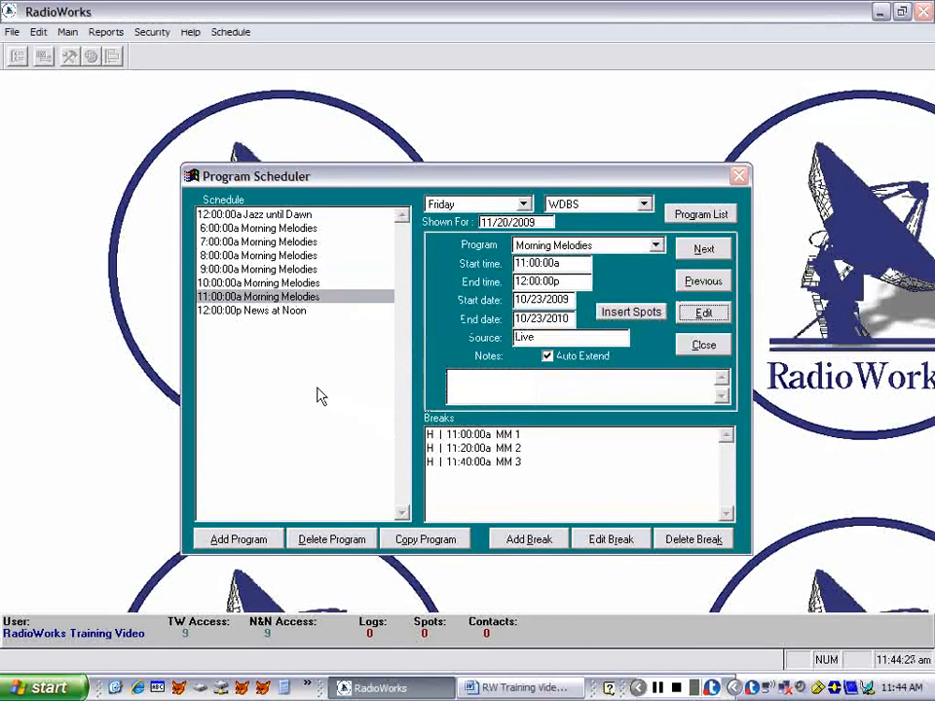